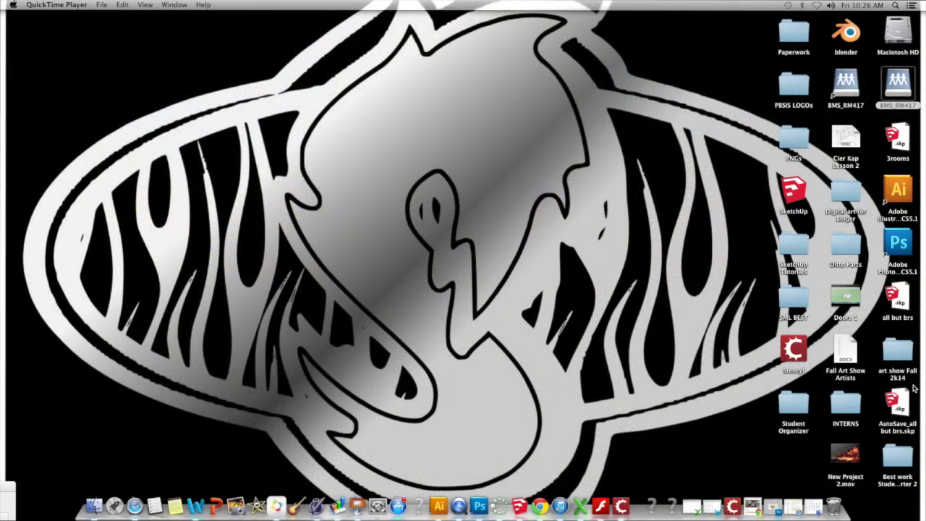
# - Open the 3rooms model and orbit to look down into its three walled rooms
pyautogui.doubleClick(898, 132)
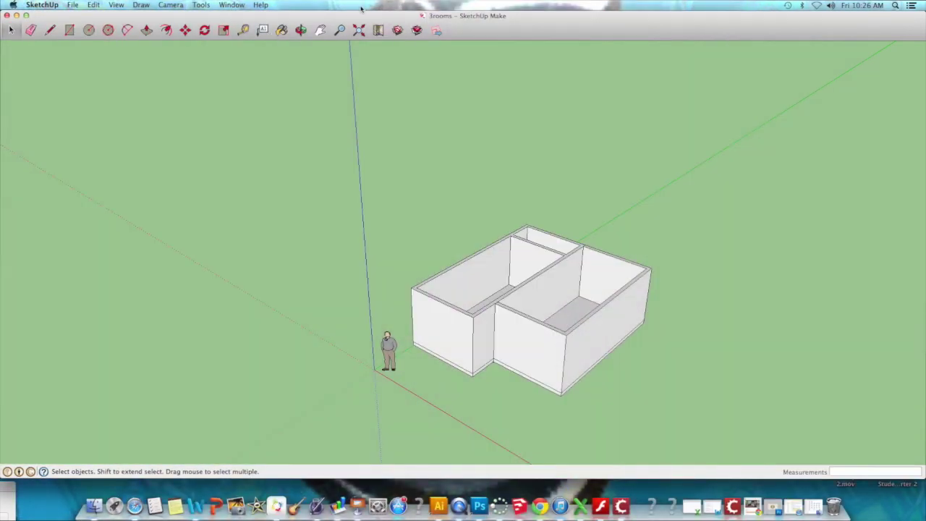
pyautogui.click(300, 30)
pyautogui.moveTo(787, 313); pyautogui.dragTo(354, 362)
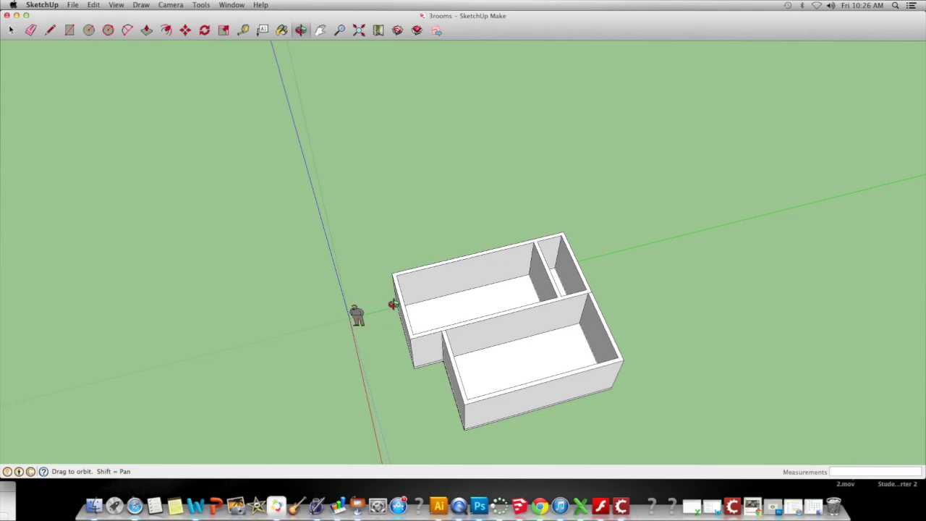
pyautogui.moveTo(392, 303); pyautogui.dragTo(470, 316)
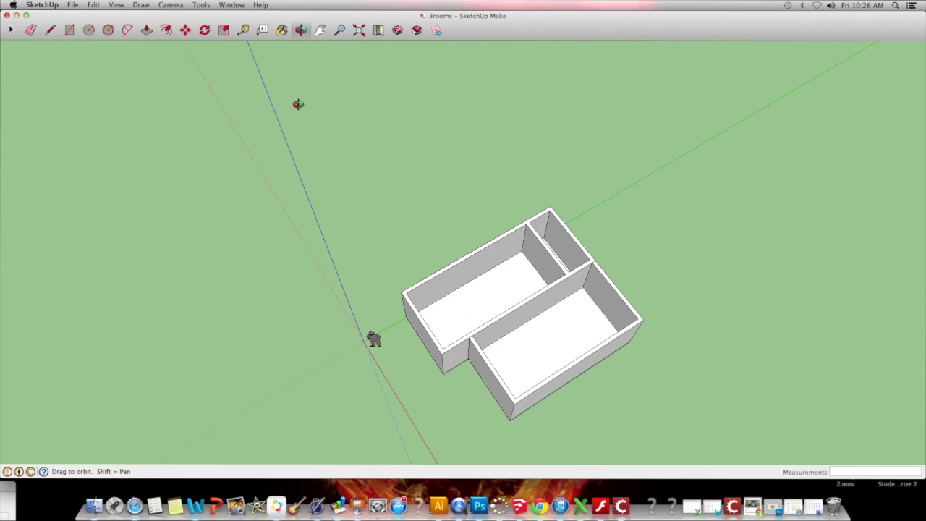
pyautogui.click(155, 87)
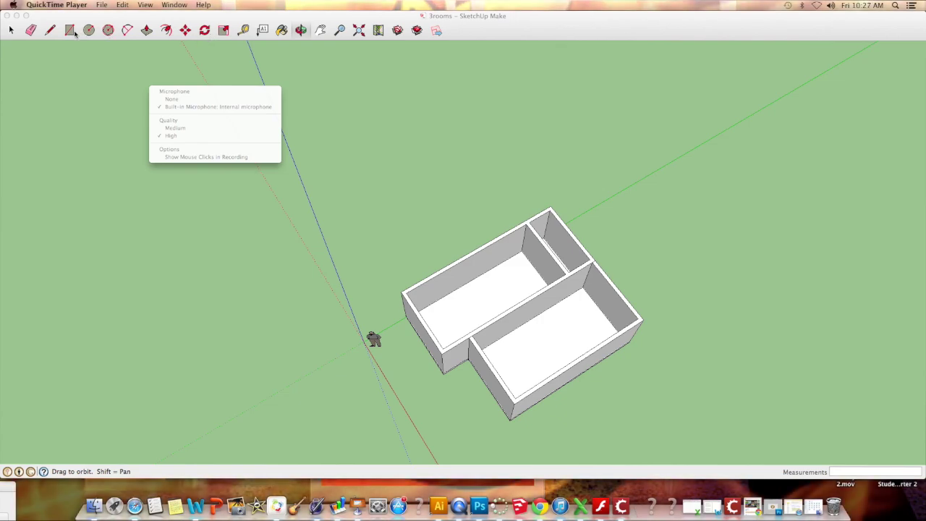
pyautogui.click(109, 51)
pyautogui.press('r')
pyautogui.scroll(2, 561, 287)
pyautogui.scroll(3, 561, 287)
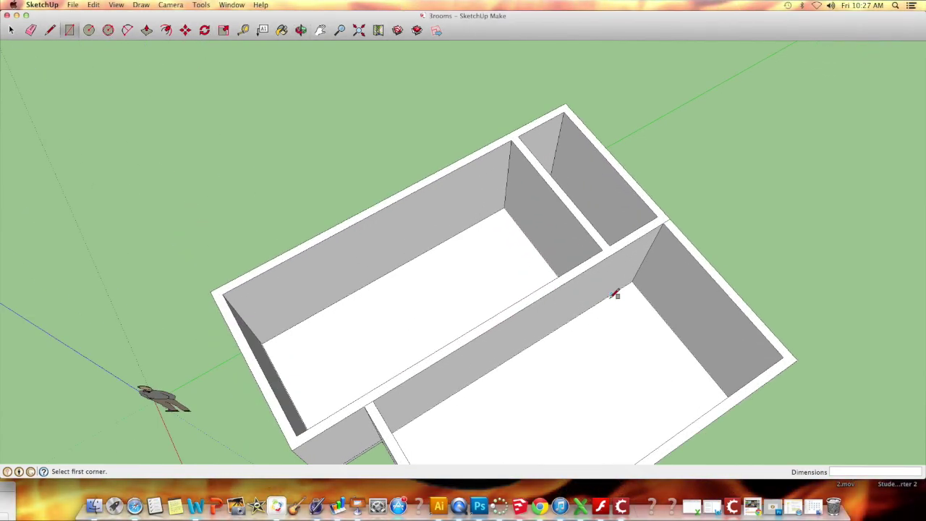
pyautogui.click(302, 30)
pyautogui.moveTo(543, 248); pyautogui.dragTo(508, 169)
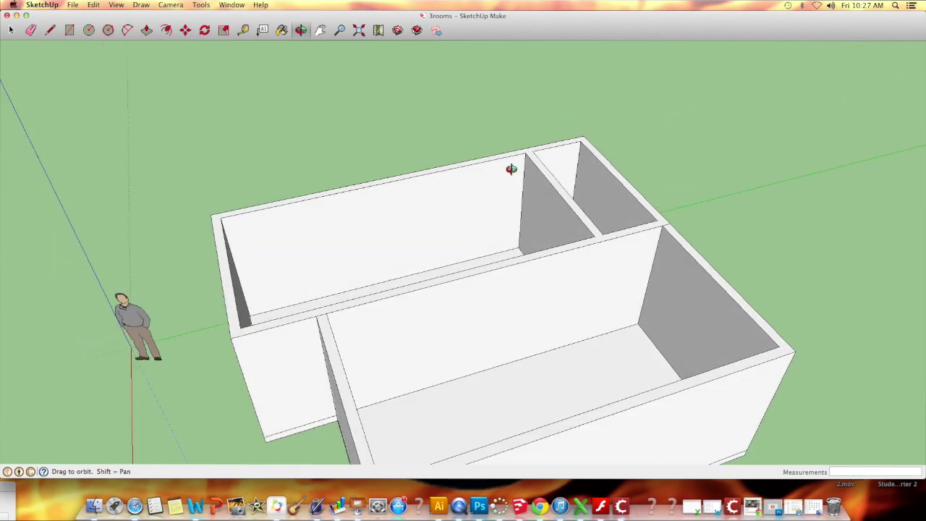
pyautogui.moveTo(468, 194); pyautogui.dragTo(467, 240)
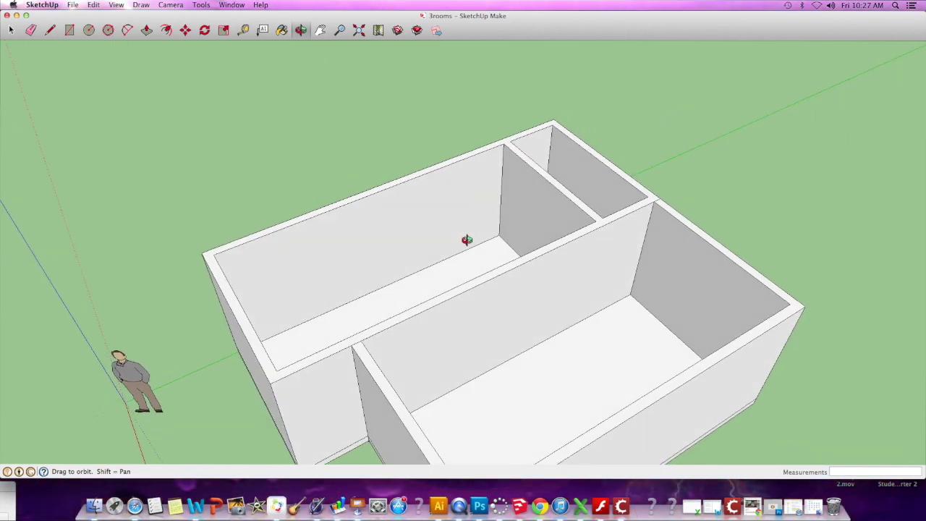
pyautogui.click(69, 30)
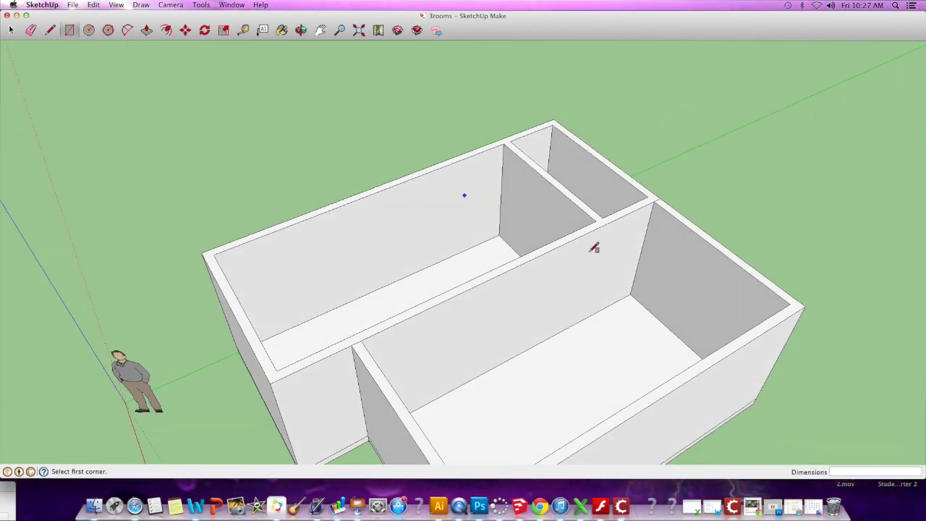
pyautogui.click(564, 329)
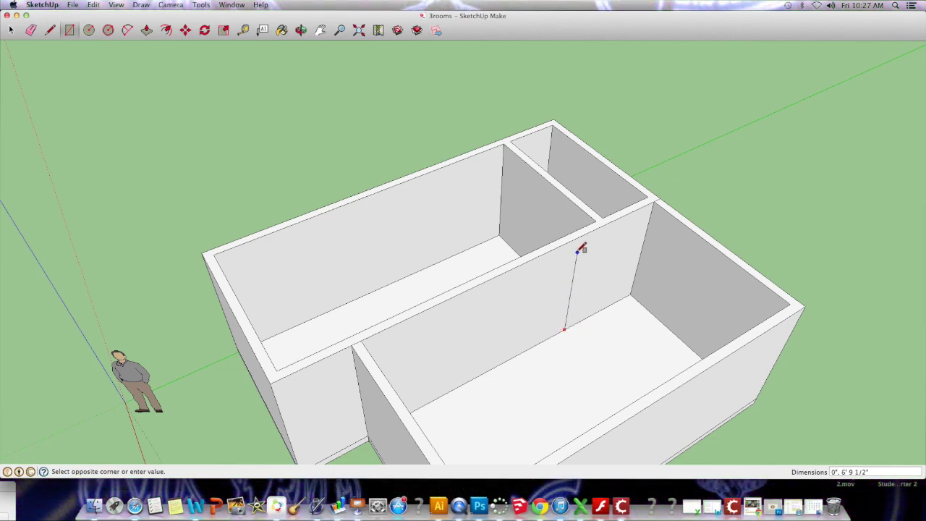
pyautogui.click(620, 232)
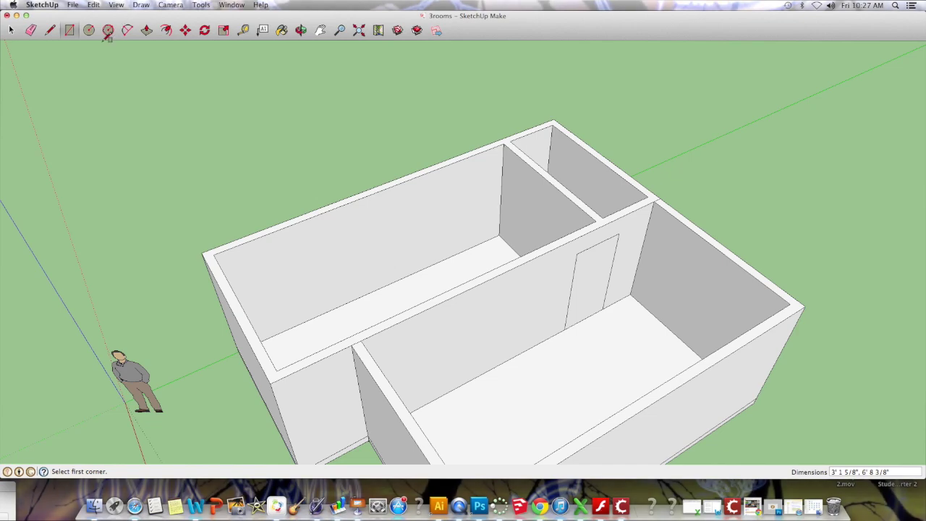
pyautogui.click(146, 30)
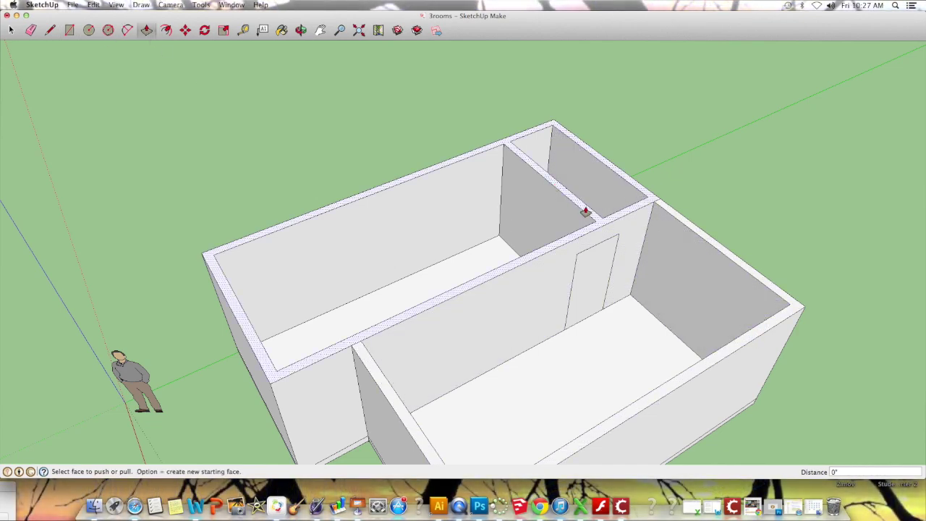
pyautogui.moveTo(601, 275); pyautogui.dragTo(594, 272)
pyautogui.press('Escape')
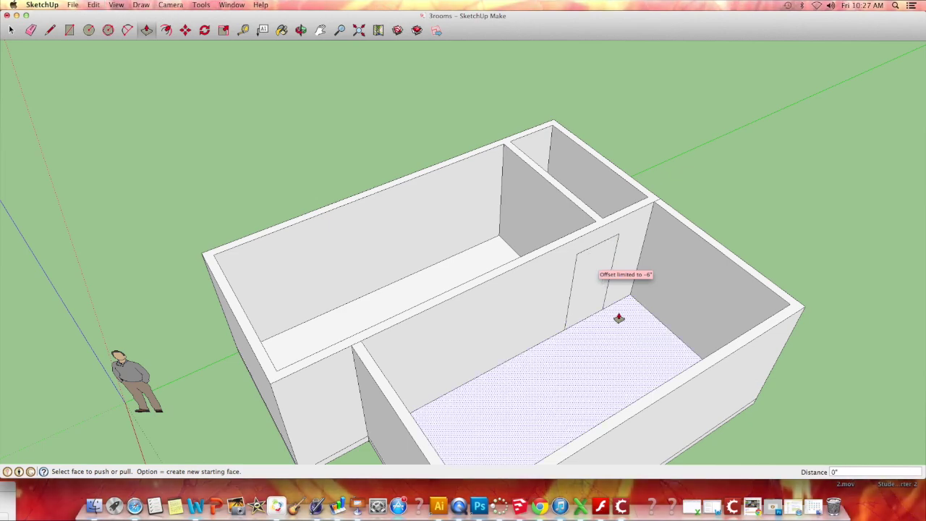
pyautogui.press('super+z')
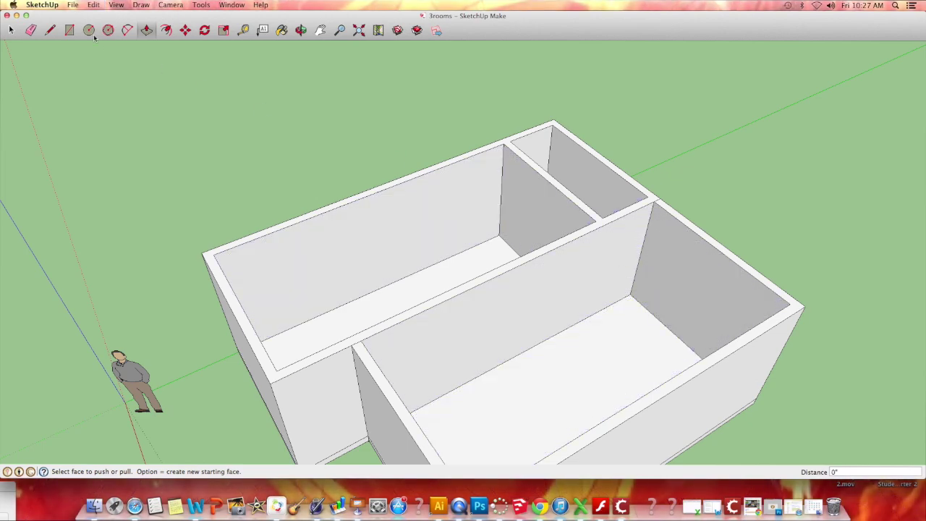
# - Orbit to the far side and outline a 3' by 6' doorway from the interior wall's bottom corner
pyautogui.click(302, 32)
pyautogui.moveTo(615, 159); pyautogui.dragTo(610, 238)
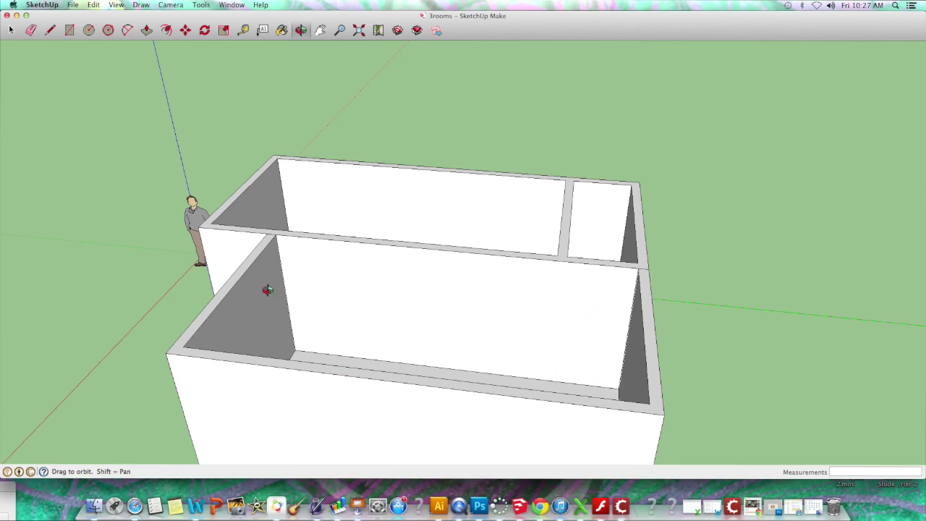
pyautogui.click(70, 31)
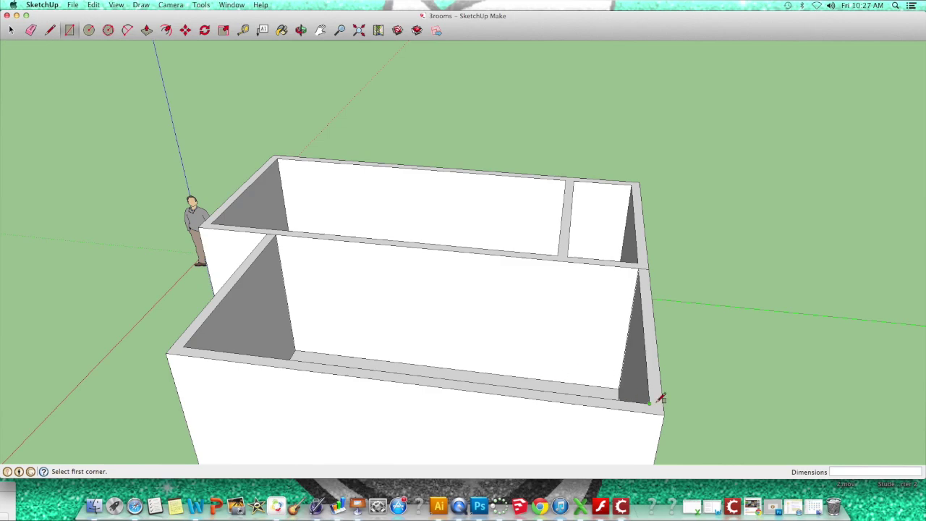
pyautogui.scroll(5, 616, 385)
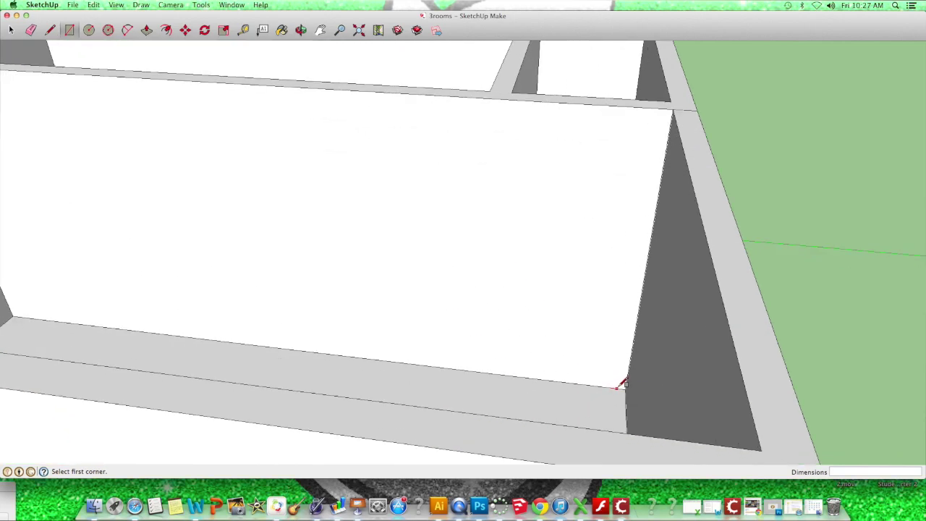
pyautogui.click(616, 388)
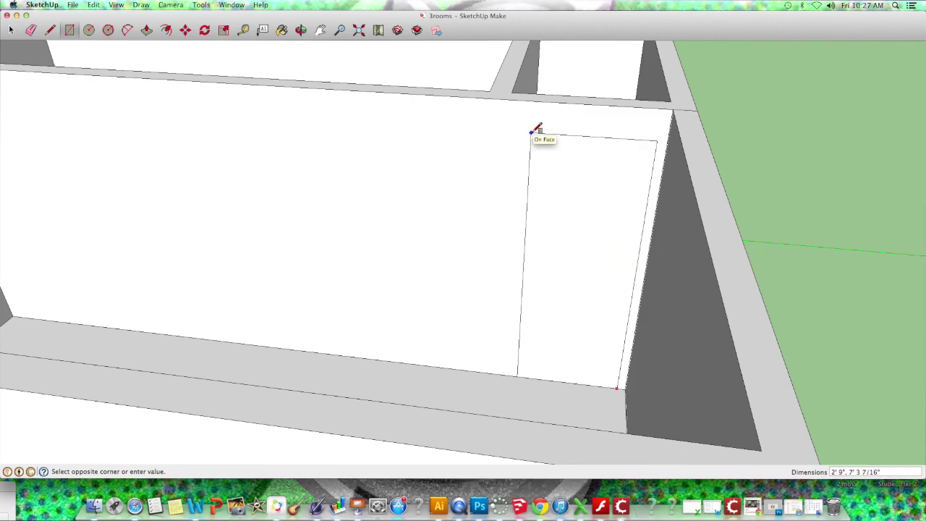
pyautogui.write("3',6")
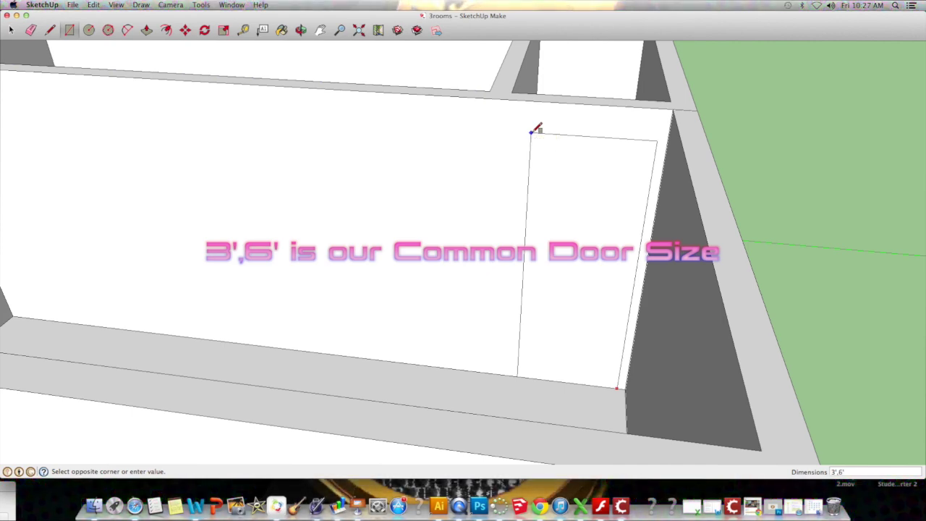
pyautogui.press('Return')
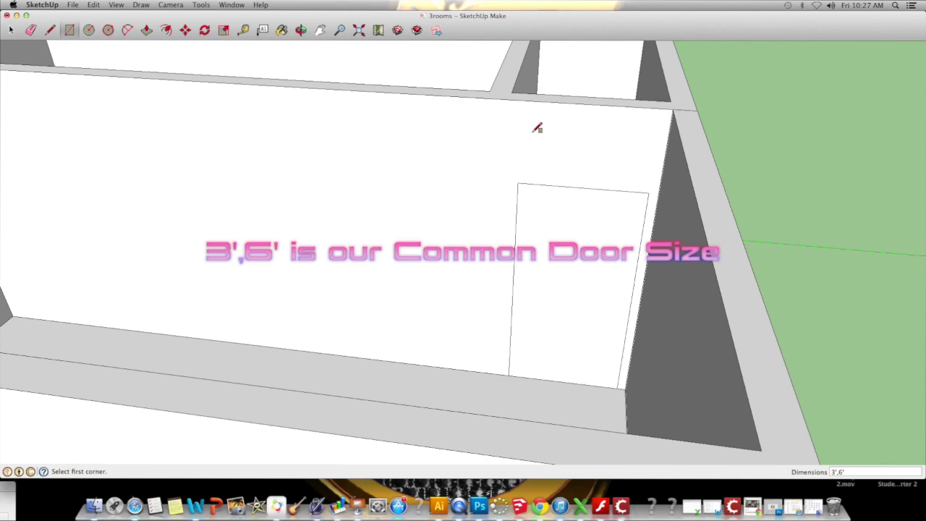
# - Push the door rectangle 6" through the interior wall and erase the threshold edge across its bottom
pyautogui.click(146, 30)
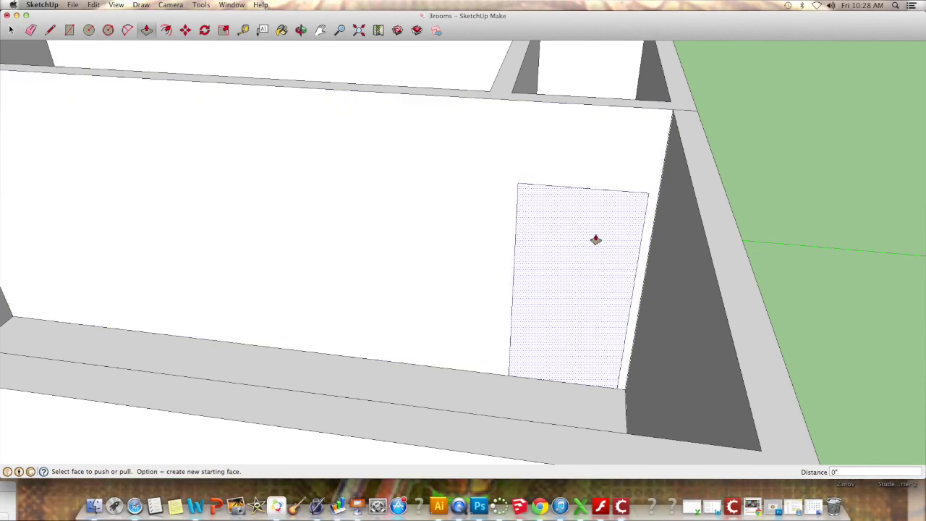
pyautogui.moveTo(601, 215); pyautogui.dragTo(602, 204)
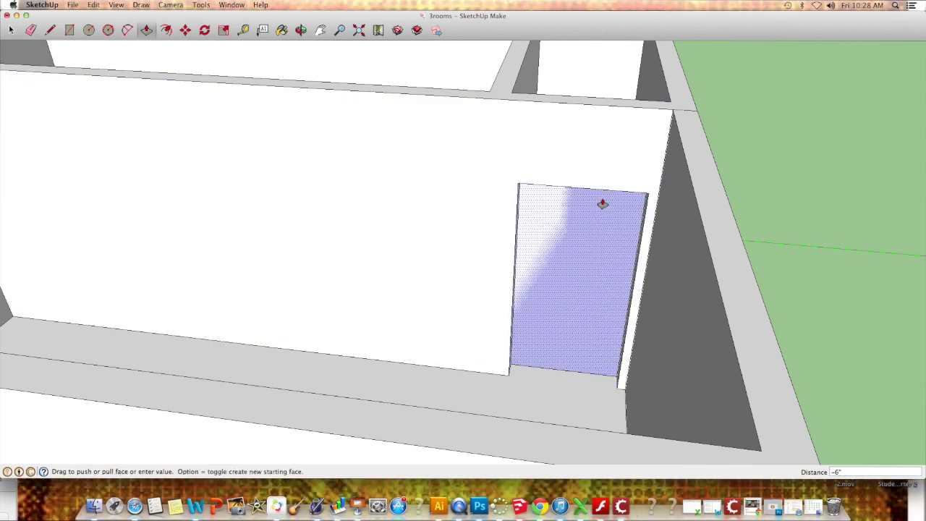
pyautogui.click(607, 104)
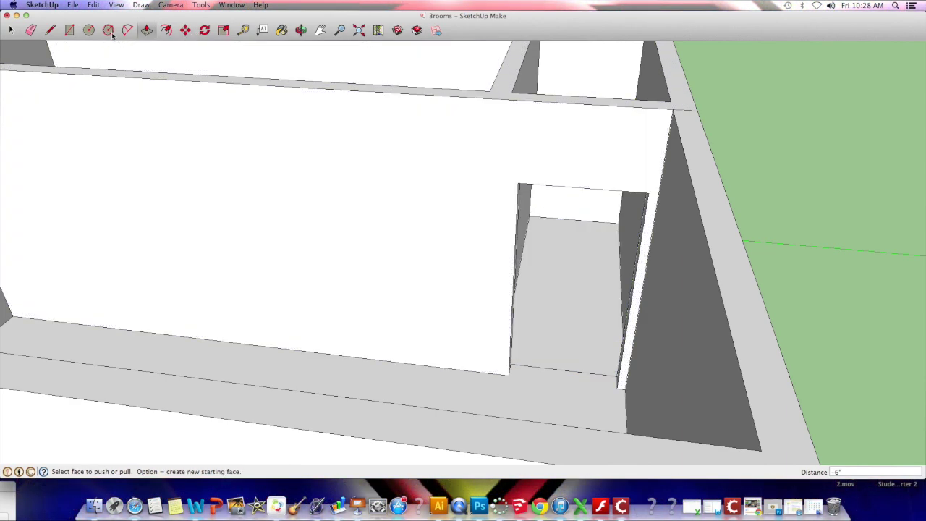
pyautogui.click(31, 30)
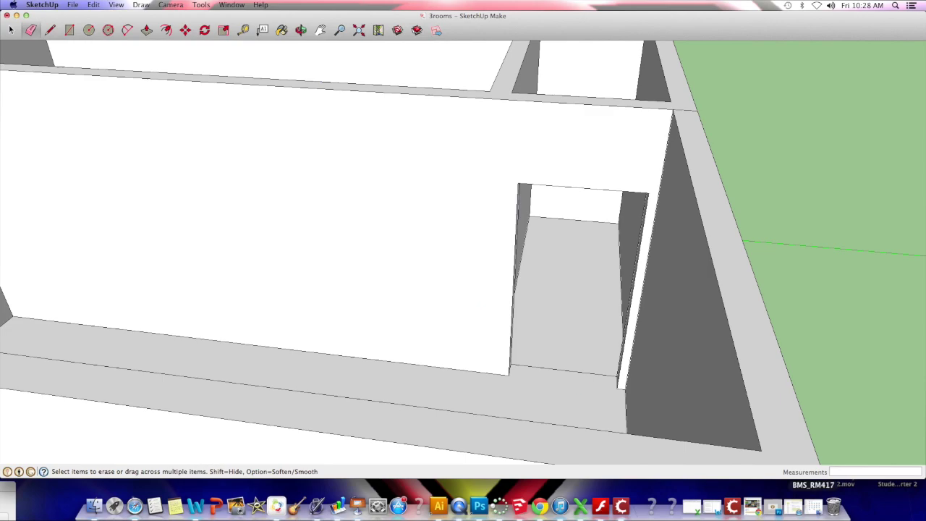
pyautogui.click(585, 361)
# - Orbit around the new interior doorway from several angles, then zoom out to the whole model
pyautogui.scroll(-5, 311, 51)
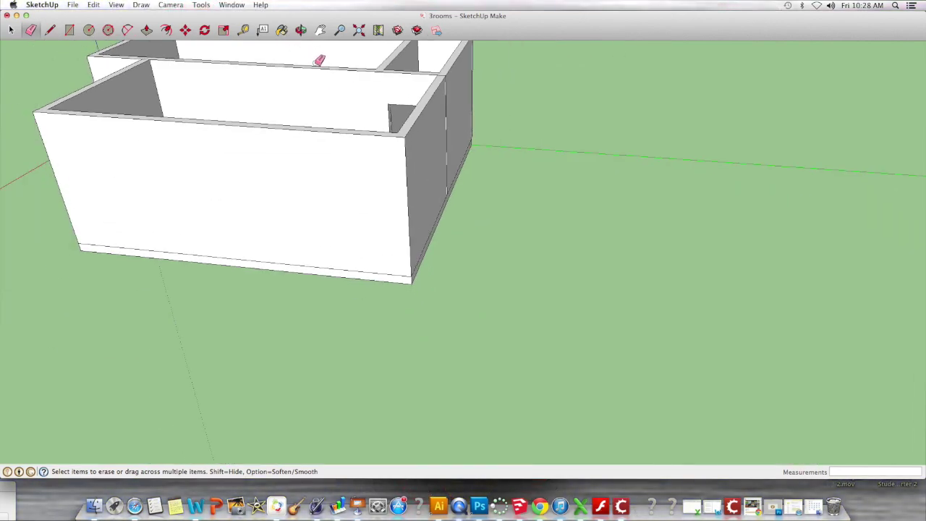
pyautogui.click(301, 30)
pyautogui.moveTo(314, 161); pyautogui.dragTo(278, 199)
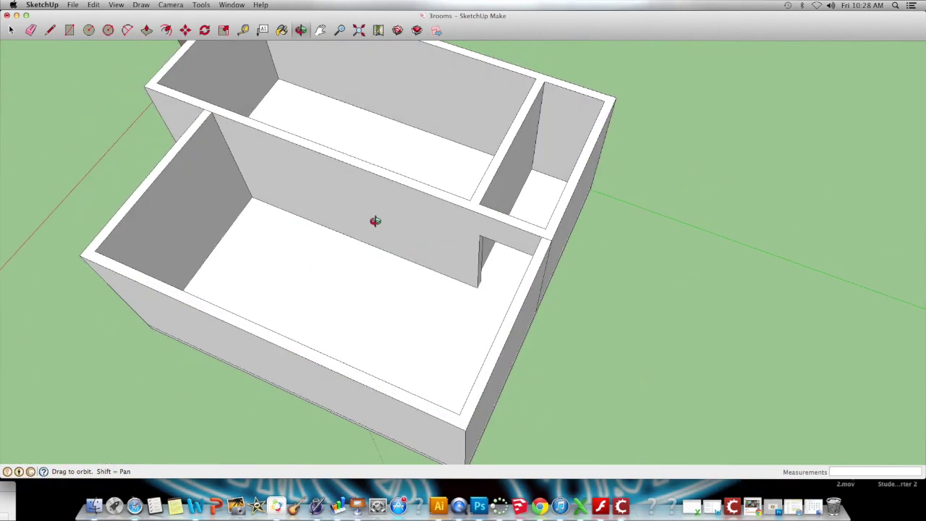
pyautogui.moveTo(374, 221); pyautogui.dragTo(513, 243)
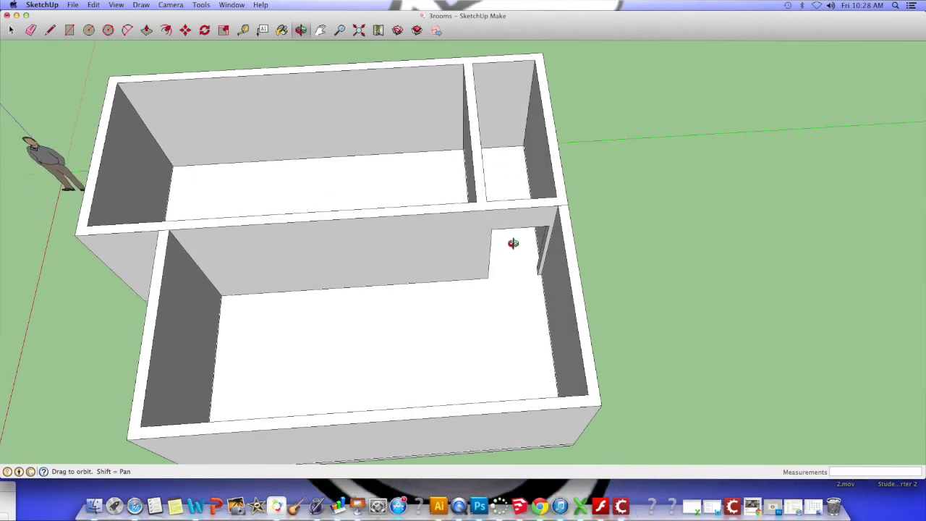
pyautogui.moveTo(133, 318); pyautogui.dragTo(432, 211)
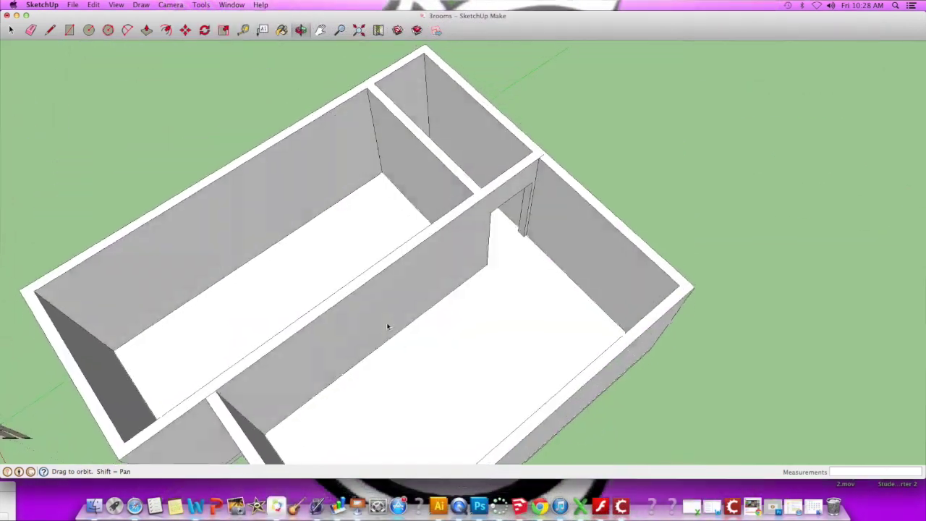
pyautogui.moveTo(484, 134); pyautogui.dragTo(411, 211)
pyautogui.scroll(-3, 413, 249)
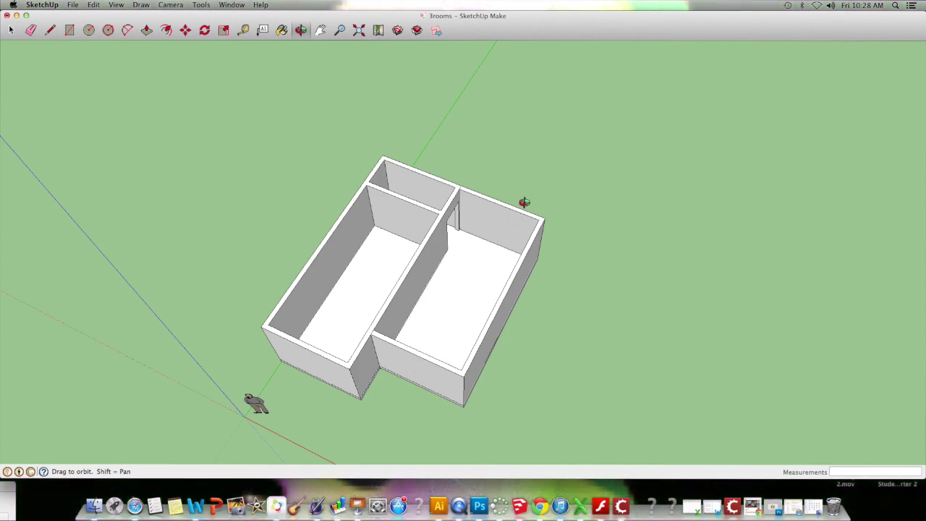
# - Outline a 6' by 6' double door at the base of the right room's back wall
pyautogui.click(71, 30)
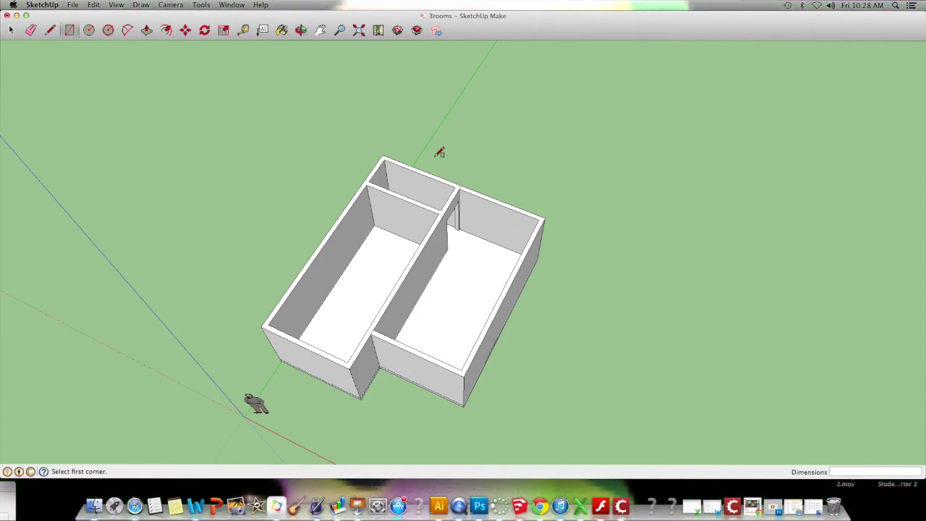
pyautogui.scroll(5, 496, 235)
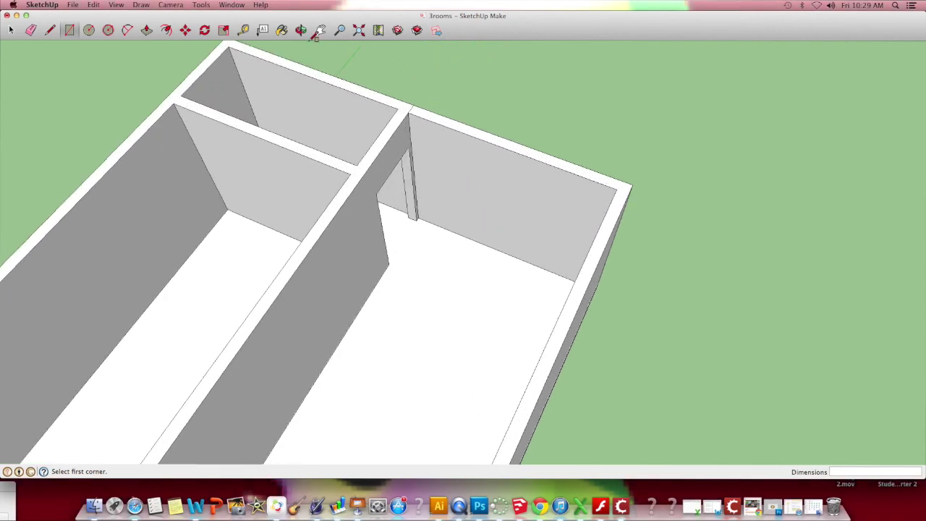
pyautogui.moveTo(481, 186); pyautogui.dragTo(450, 192, button='middle')
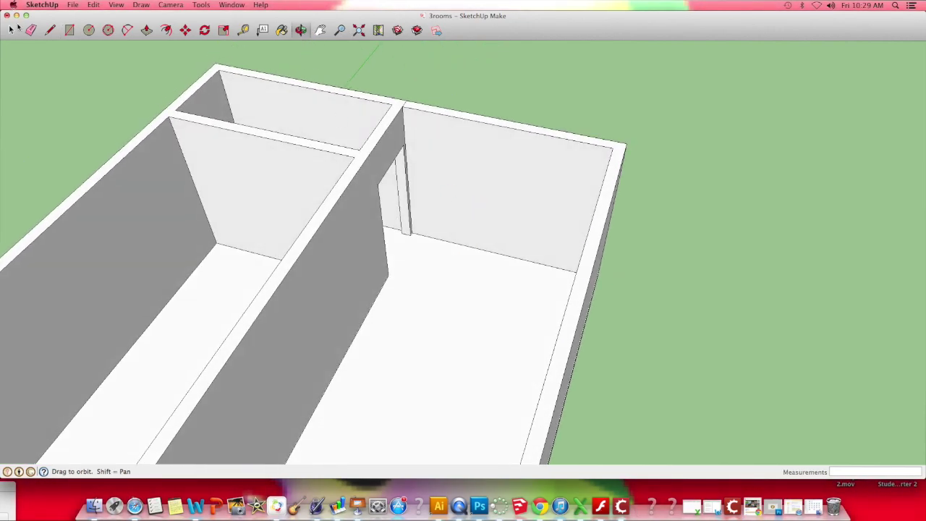
pyautogui.click(71, 30)
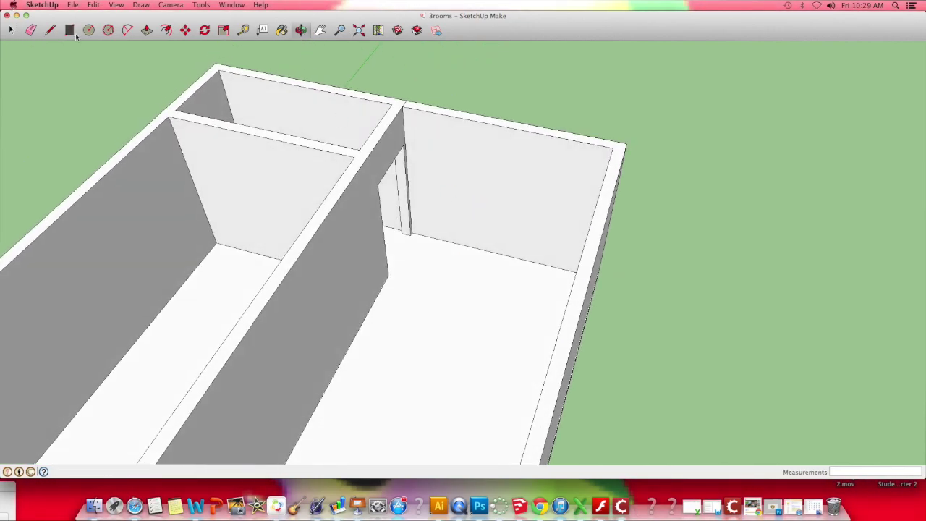
pyautogui.click(441, 239)
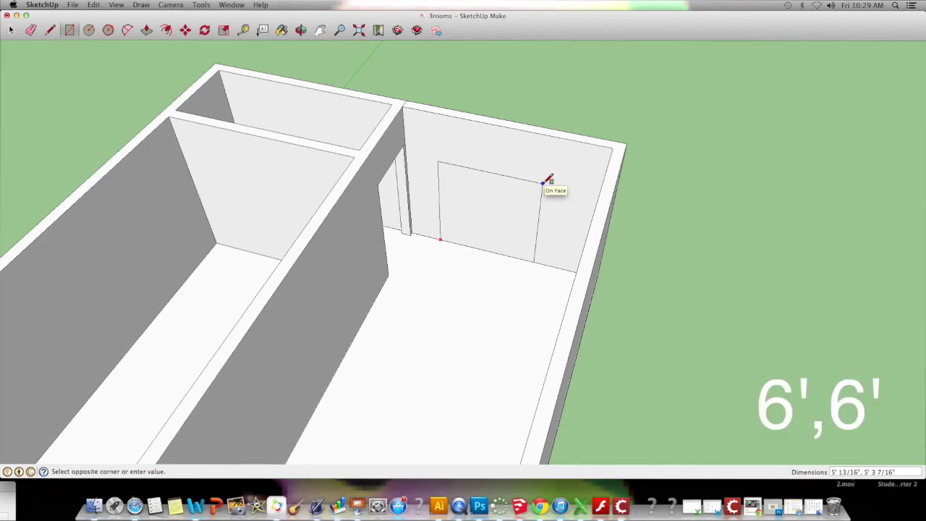
pyautogui.write("6',6")
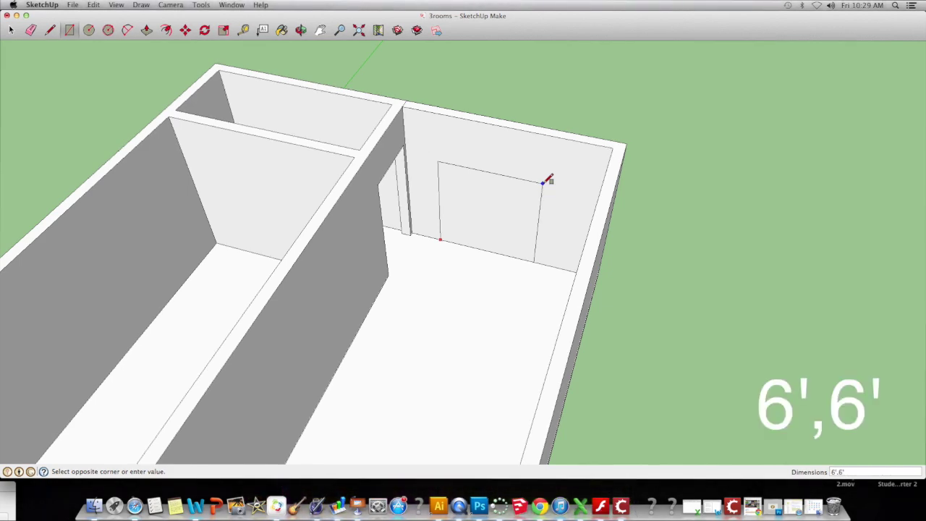
pyautogui.press('Return')
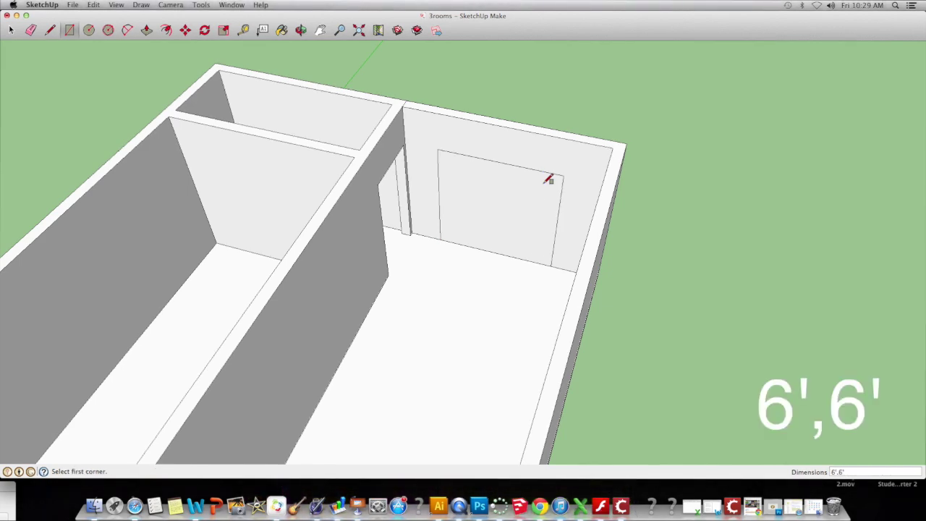
# - Push the double-door face through the back wall and orbit in to inspect the opening
pyautogui.click(146, 30)
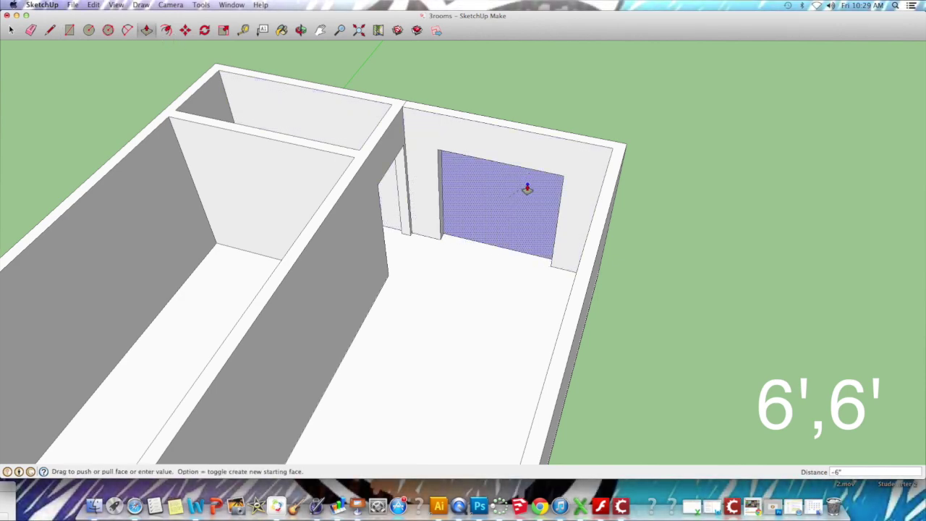
pyautogui.doubleClick(528, 189)
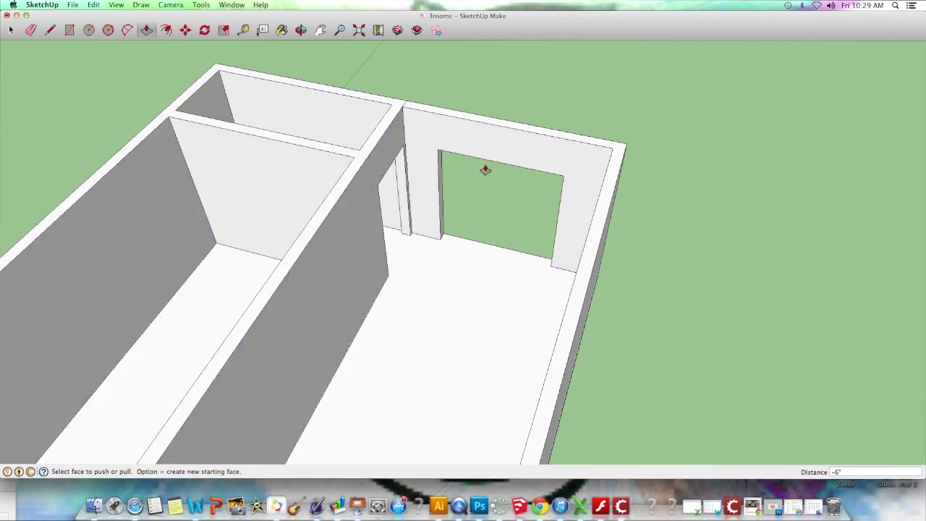
pyautogui.click(301, 29)
pyautogui.moveTo(362, 87); pyautogui.dragTo(443, 150)
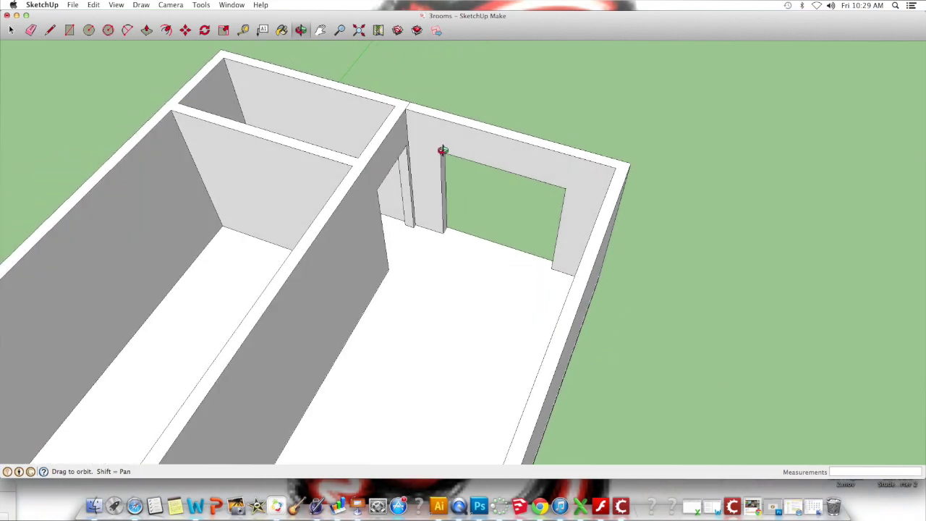
pyautogui.scroll(3, 494, 242)
pyautogui.moveTo(498, 209); pyautogui.dragTo(500, 174)
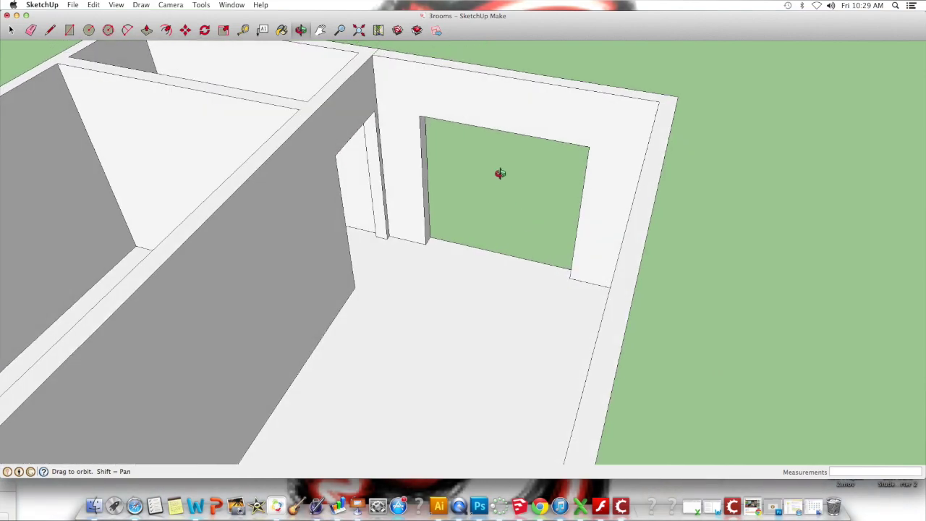
pyautogui.scroll(-3, 362, 93)
# - Undo the cut so the door stays only outlined, then orbit to face the front walls
pyautogui.press('super+z')
pyautogui.press('p')
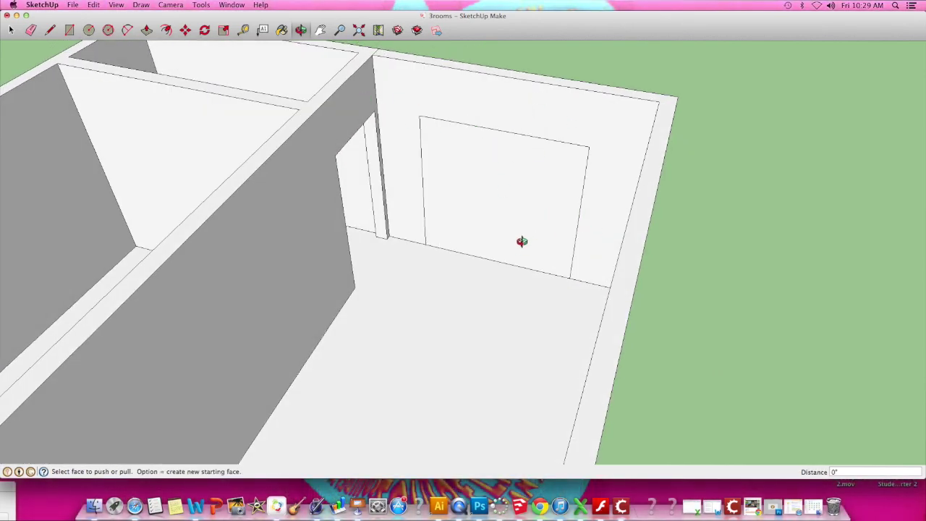
pyautogui.scroll(-3, 465, 238)
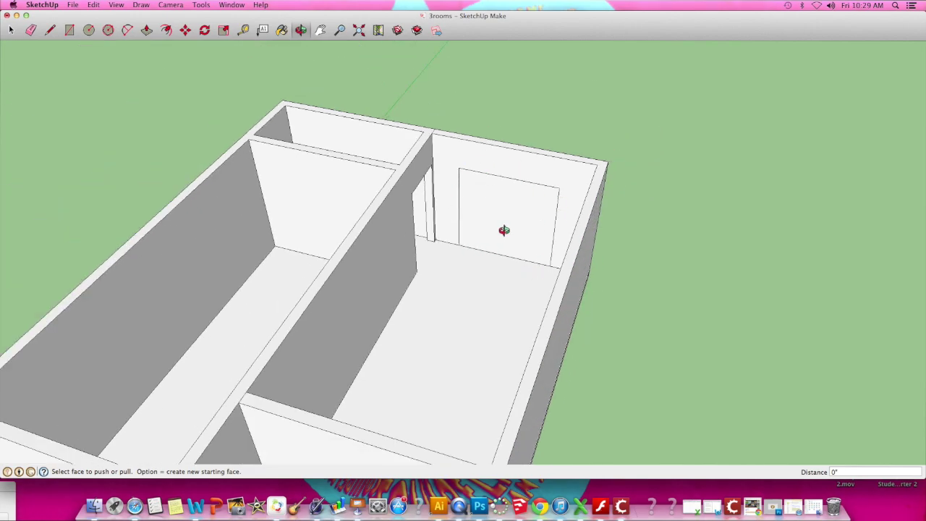
pyautogui.scroll(-5, 505, 301)
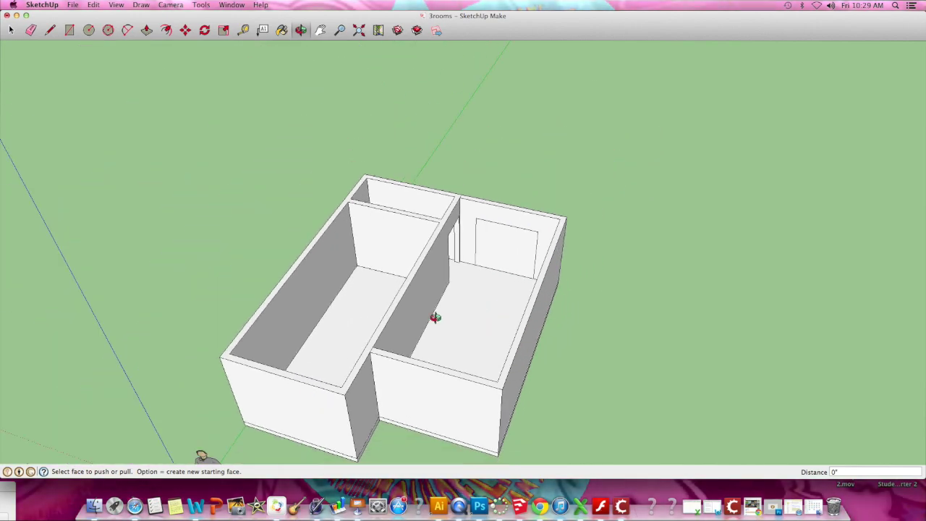
pyautogui.click(69, 31)
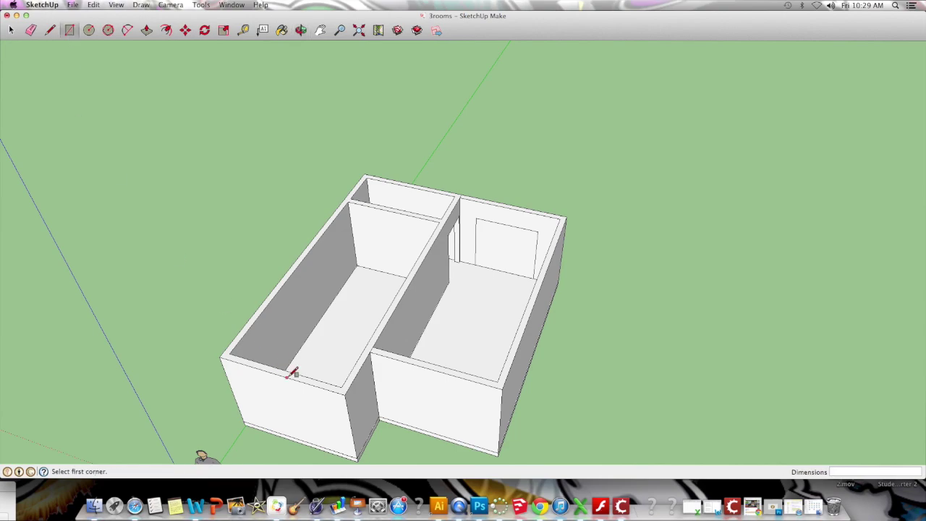
pyautogui.moveTo(343, 269); pyautogui.dragTo(403, 149, button='middle')
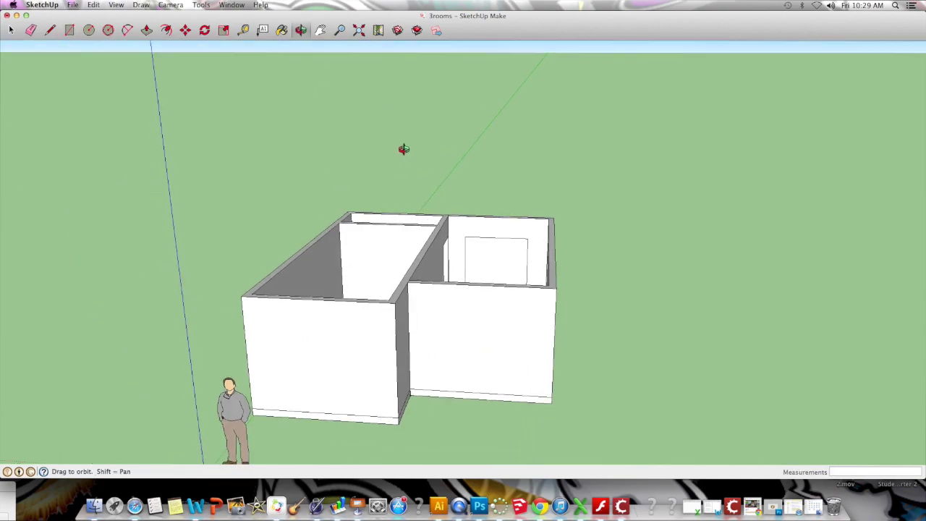
pyautogui.moveTo(348, 405); pyautogui.dragTo(337, 387, button='middle')
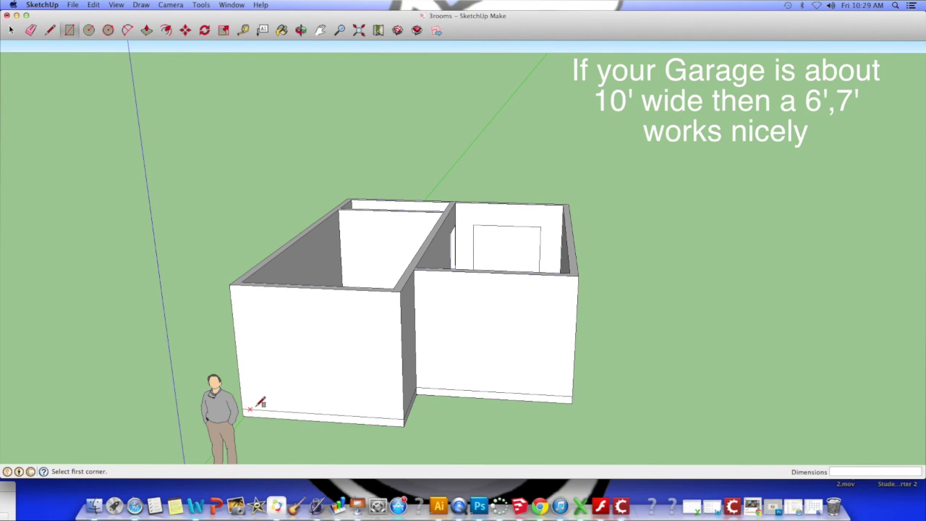
# - Outline an 8' by 7' garage door at the front wall's lower-left, replacing a mistaken 6' by 8' rectangle
pyautogui.scroll(2, 260, 404)
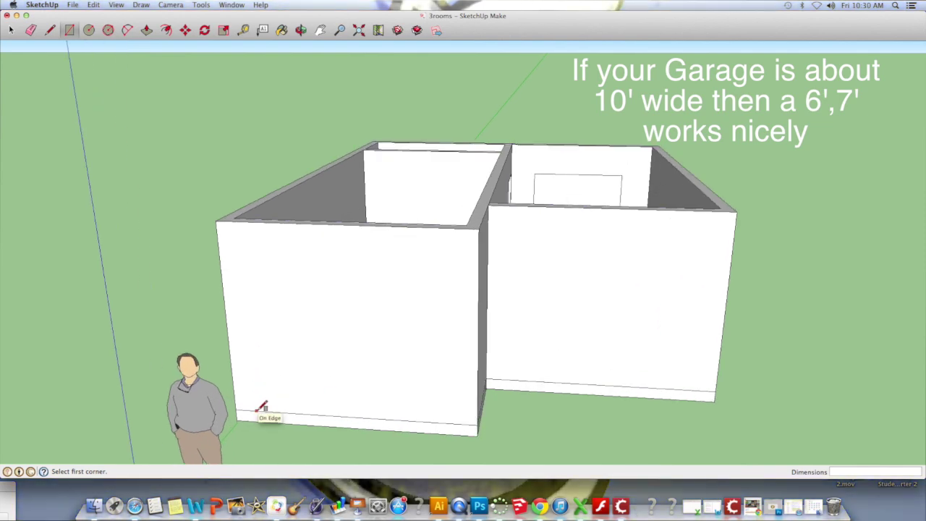
pyautogui.click(257, 411)
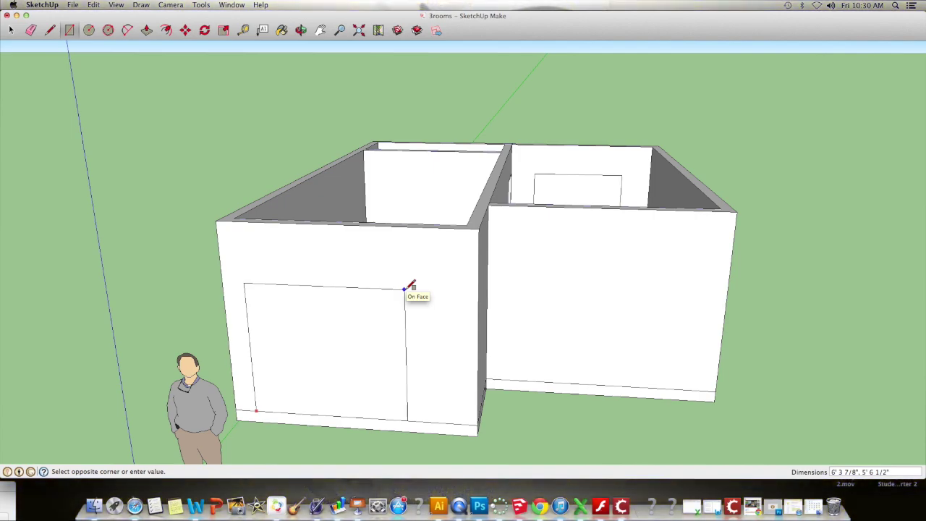
pyautogui.write('6')
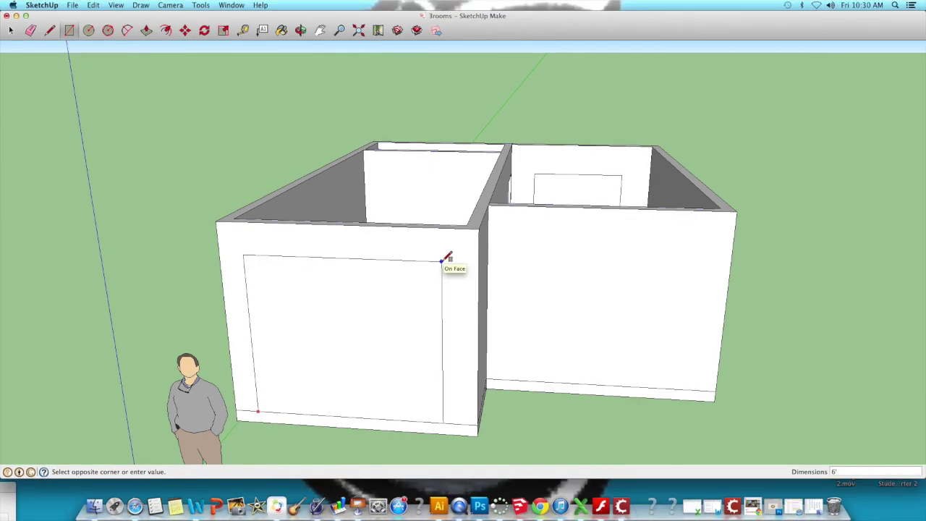
pyautogui.write("',8'")
pyautogui.press('Return')
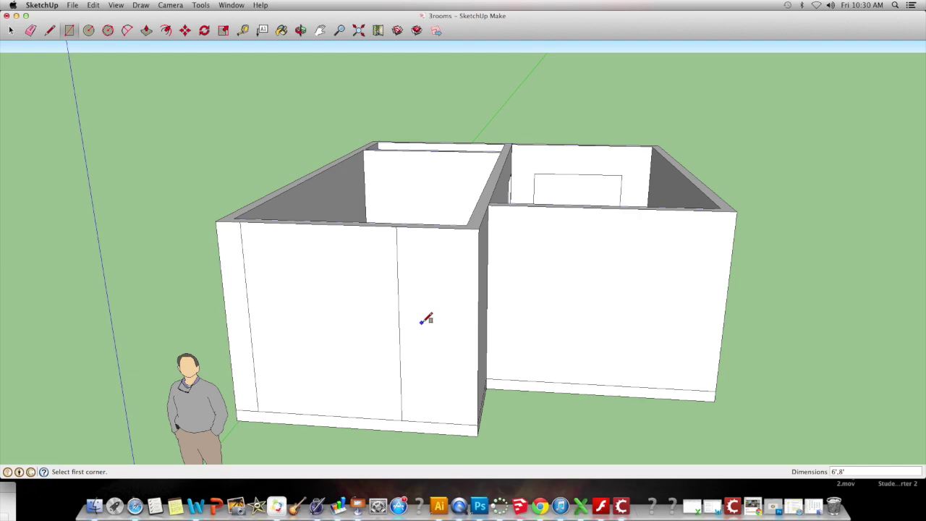
pyautogui.press('super+z')
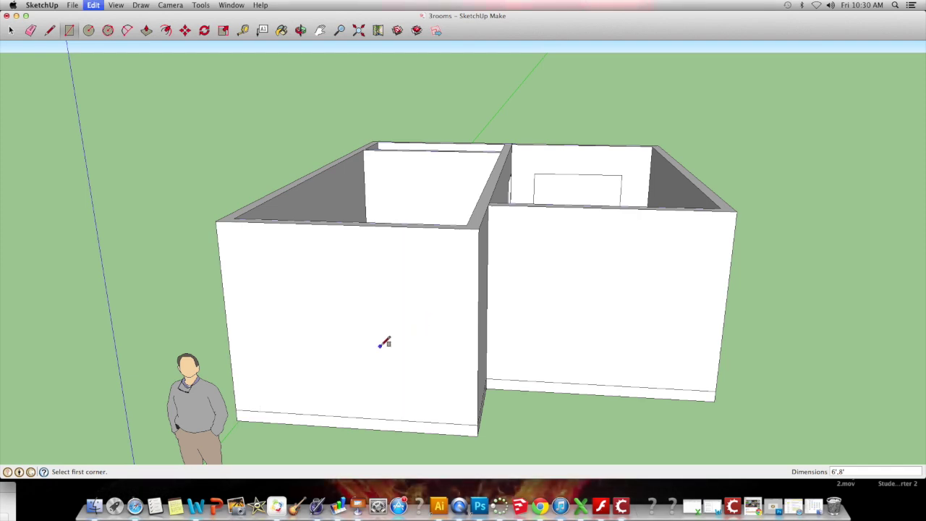
pyautogui.click(258, 410)
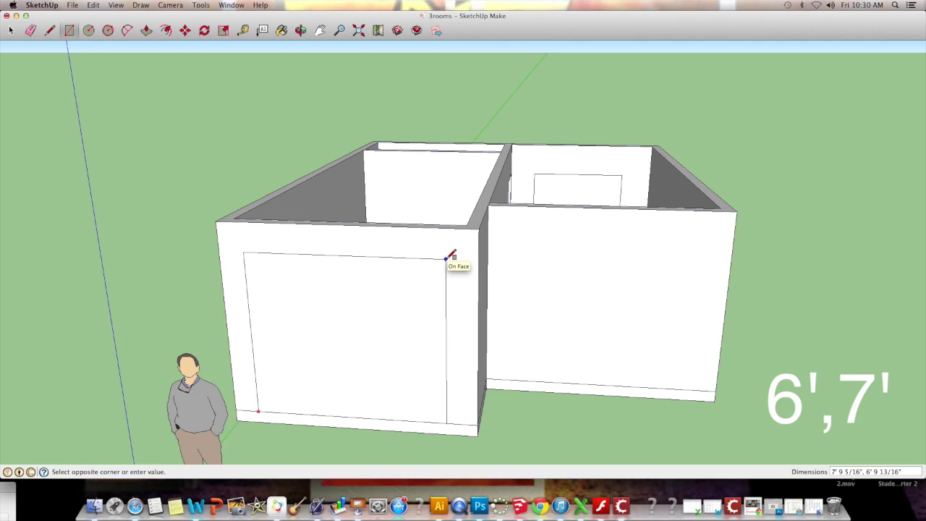
pyautogui.write("8'")
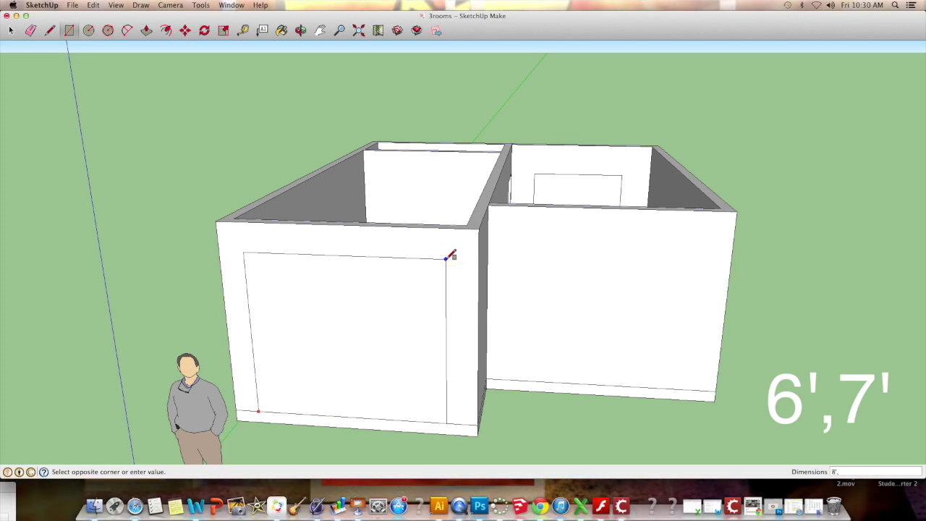
pyautogui.write(",7'")
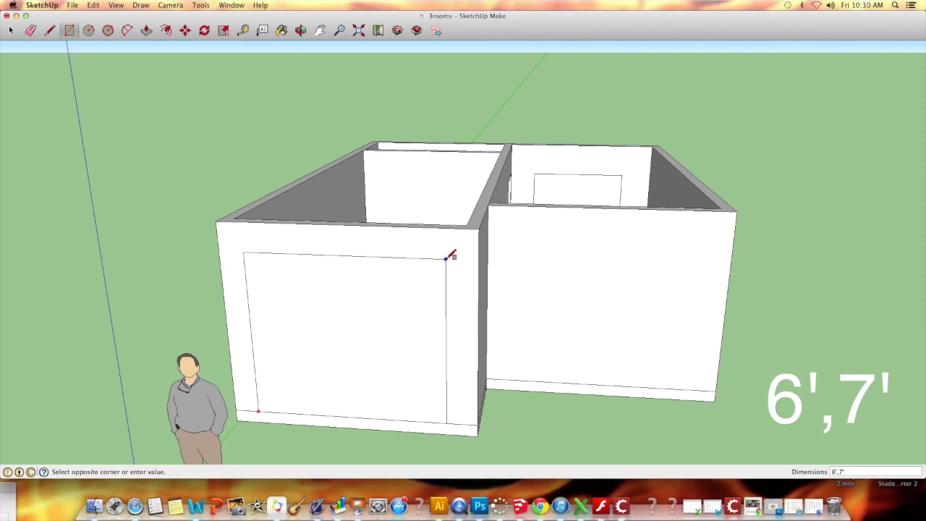
pyautogui.press('Return')
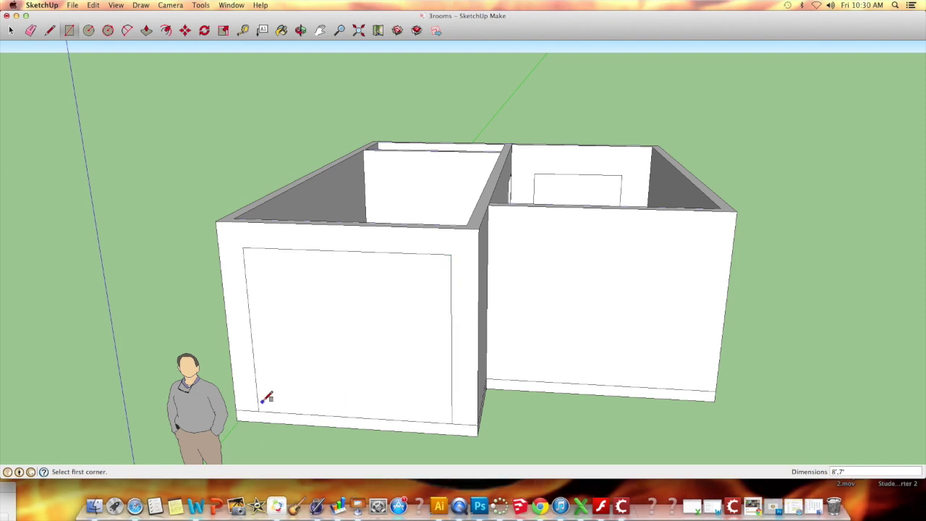
pyautogui.press('p')
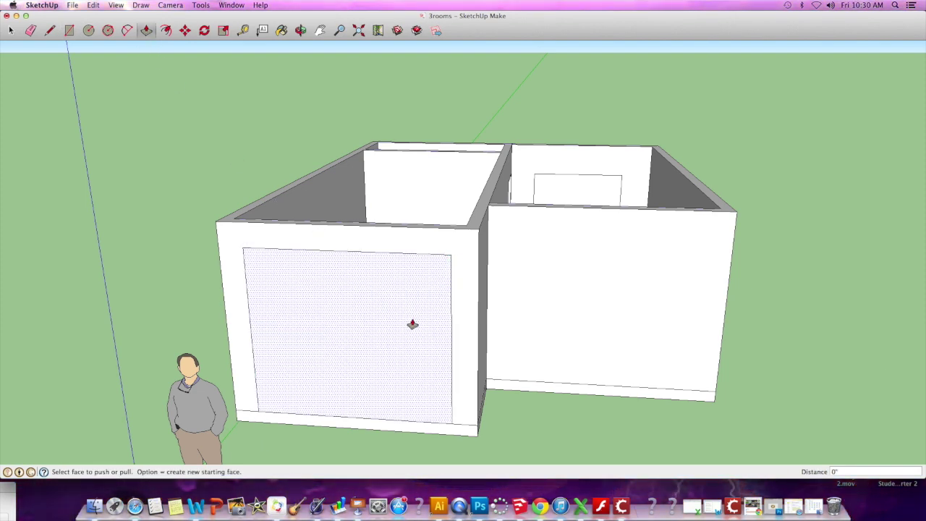
# - Recess the garage door face about 1 7/8" into the front wall, then look down into the rooms
pyautogui.click(411, 325)
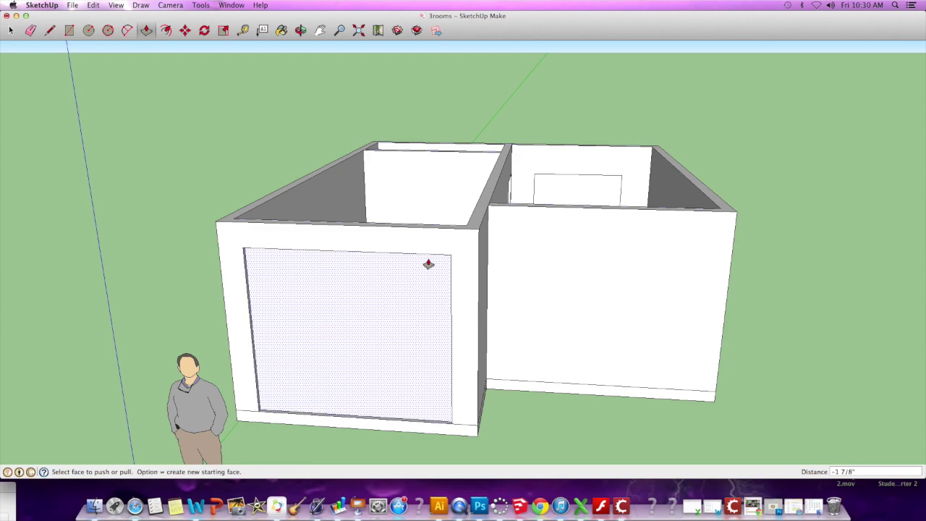
pyautogui.click(300, 31)
pyautogui.moveTo(326, 295); pyautogui.dragTo(331, 322)
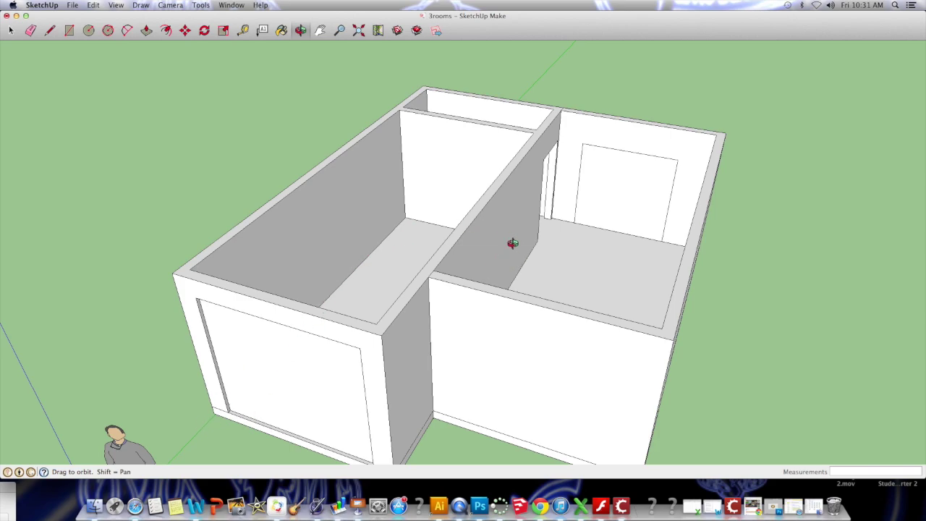
pyautogui.moveTo(512, 243); pyautogui.dragTo(305, 303)
pyautogui.scroll(5, 645, 246)
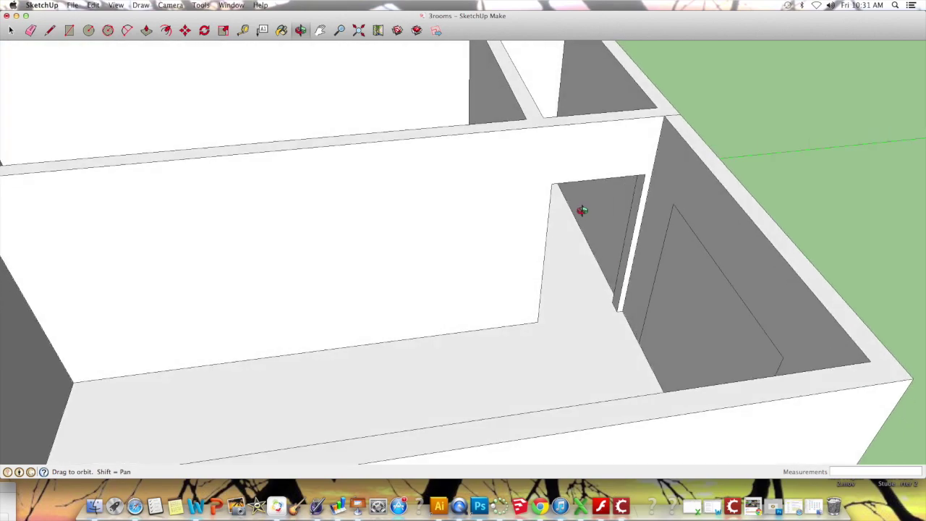
pyautogui.scroll(3, 581, 208)
pyautogui.scroll(3, 580, 211)
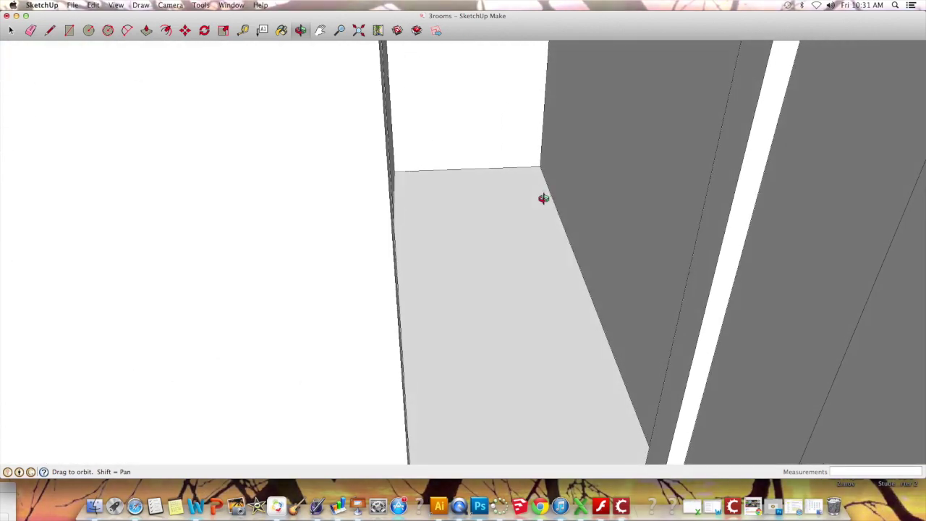
pyautogui.scroll(3, 464, 185)
pyautogui.scroll(2, 434, 170)
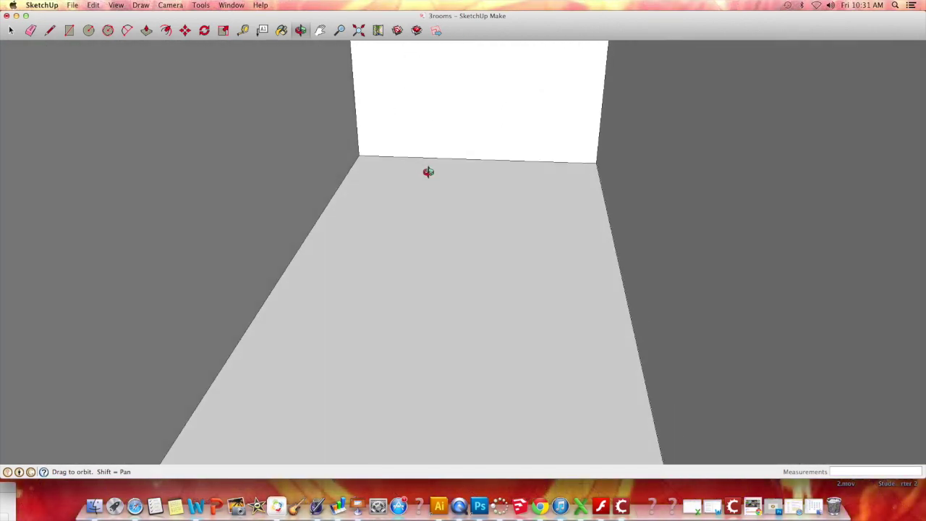
pyautogui.scroll(3, 429, 174)
pyautogui.scroll(-2, 349, 191)
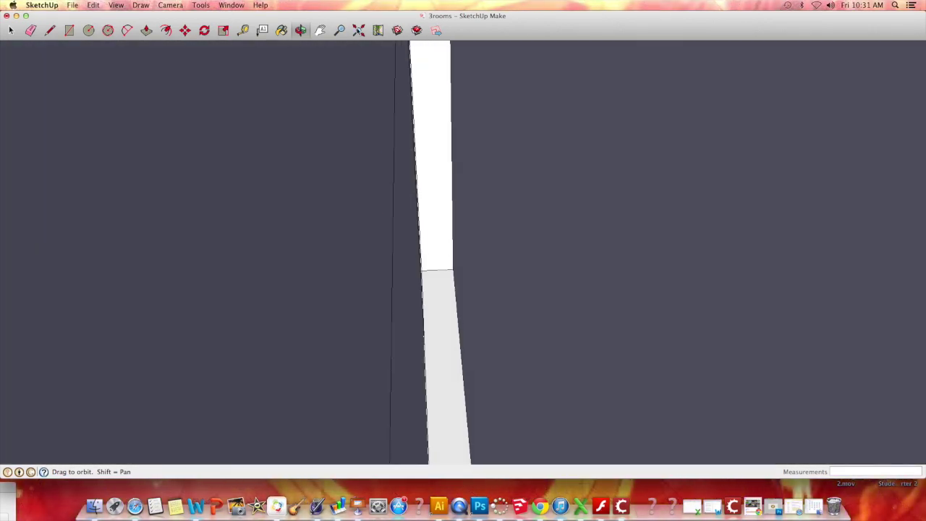
pyautogui.click(358, 31)
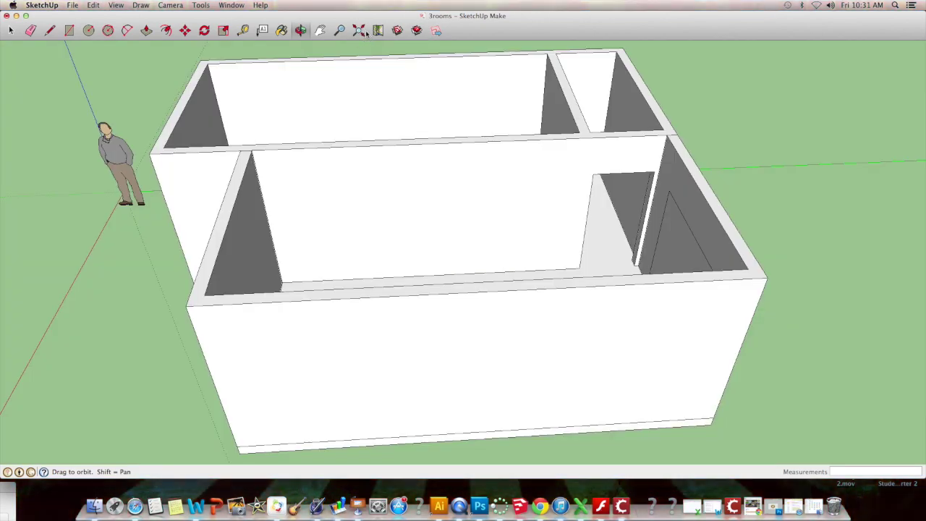
pyautogui.moveTo(318, 134); pyautogui.dragTo(711, 180)
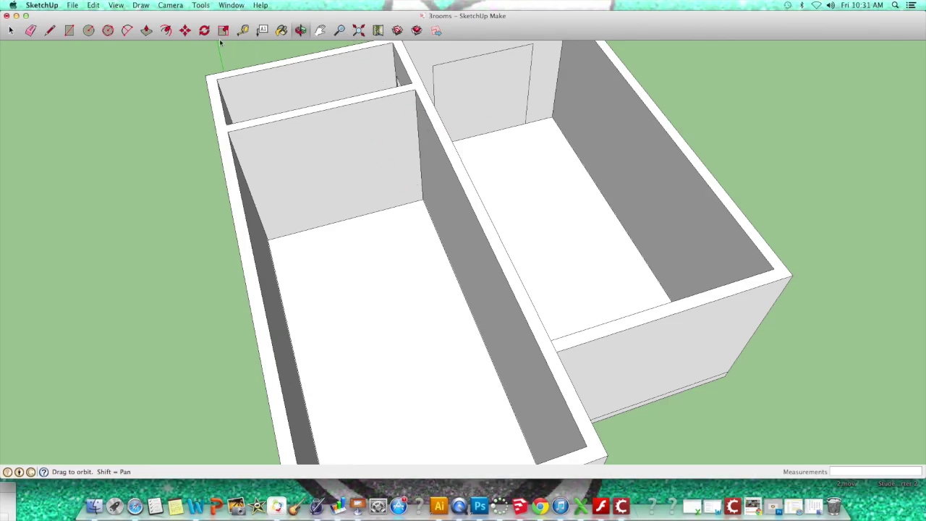
# - Start a door outline at the long room's end wall, then undo the misplaced rectangle
pyautogui.click(69, 31)
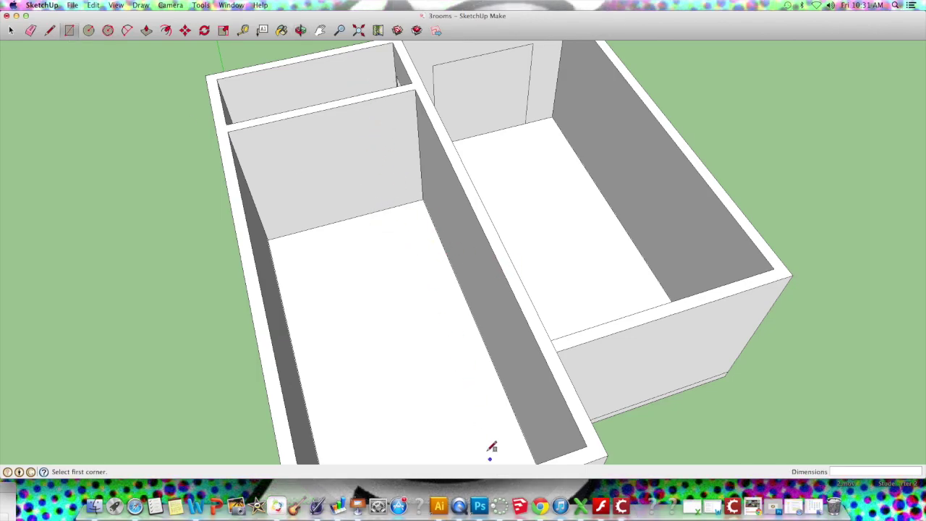
pyautogui.click(379, 210)
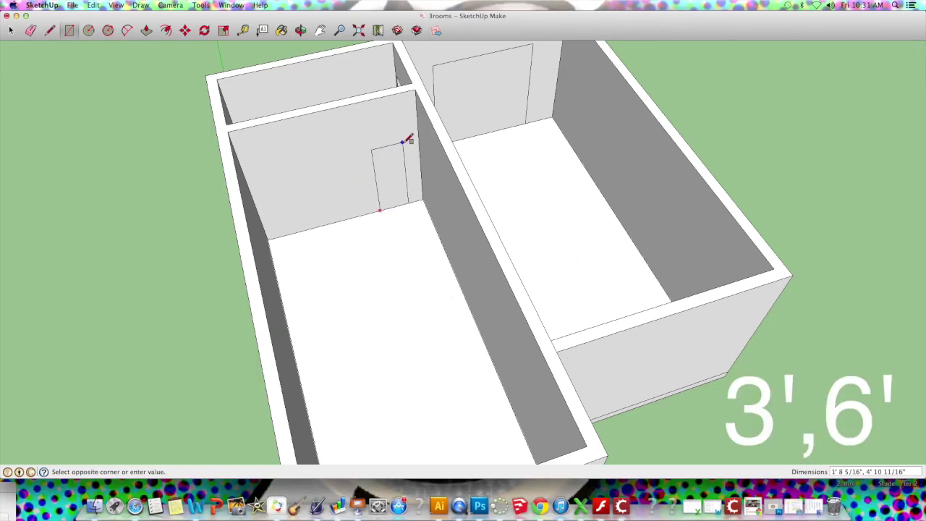
pyautogui.write("3',6")
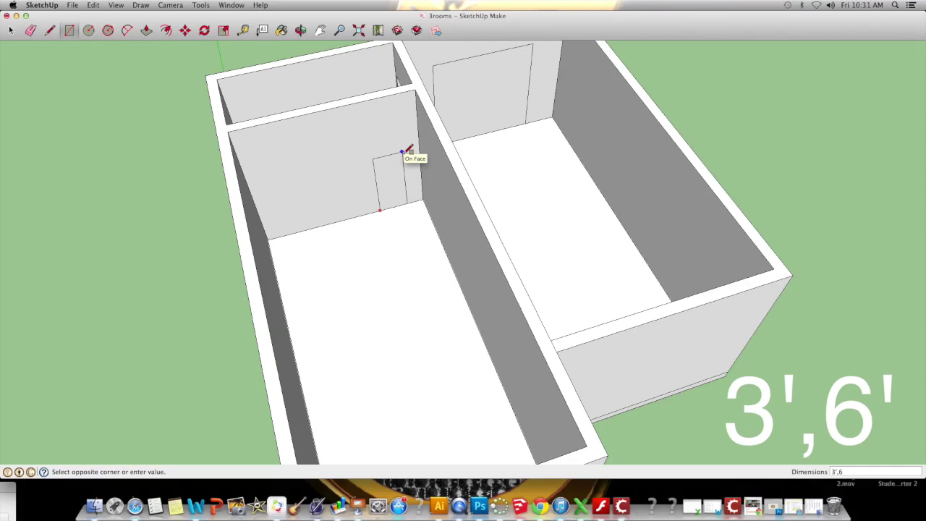
pyautogui.press('Return')
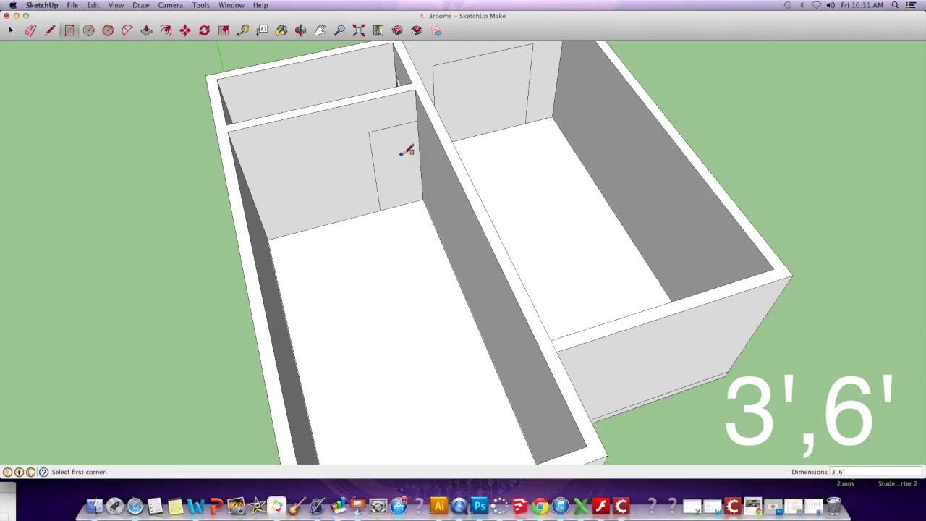
pyautogui.press('super+z')
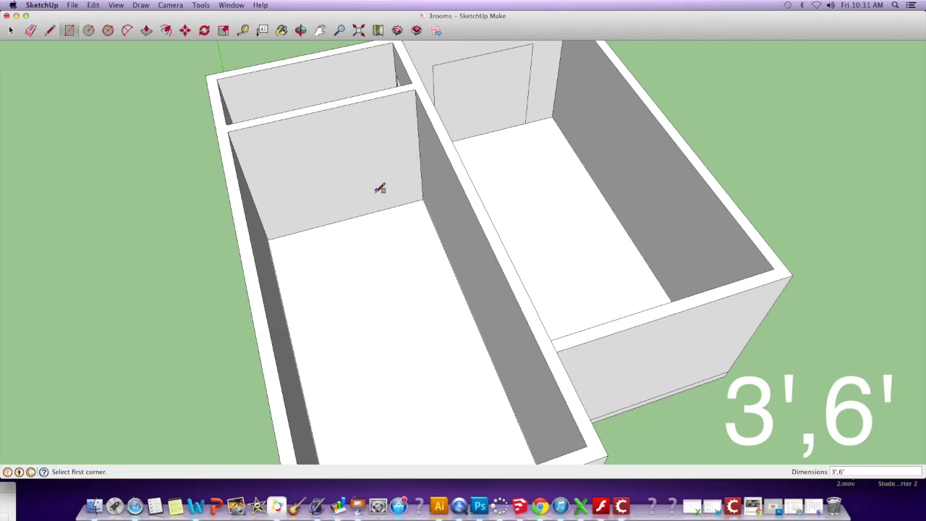
# - Draw a 3' by 6' door rectangle at the wall base and push it 6" through the wall
pyautogui.click(368, 213)
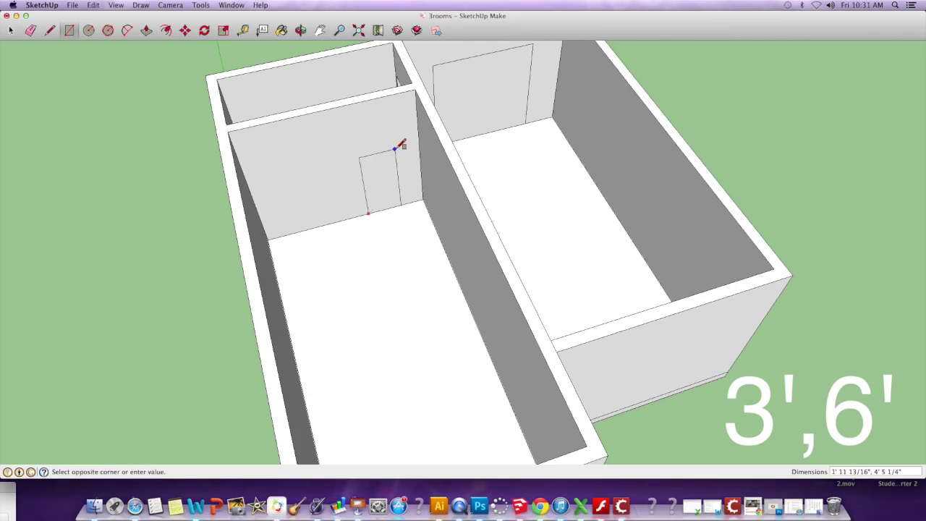
pyautogui.write("3',")
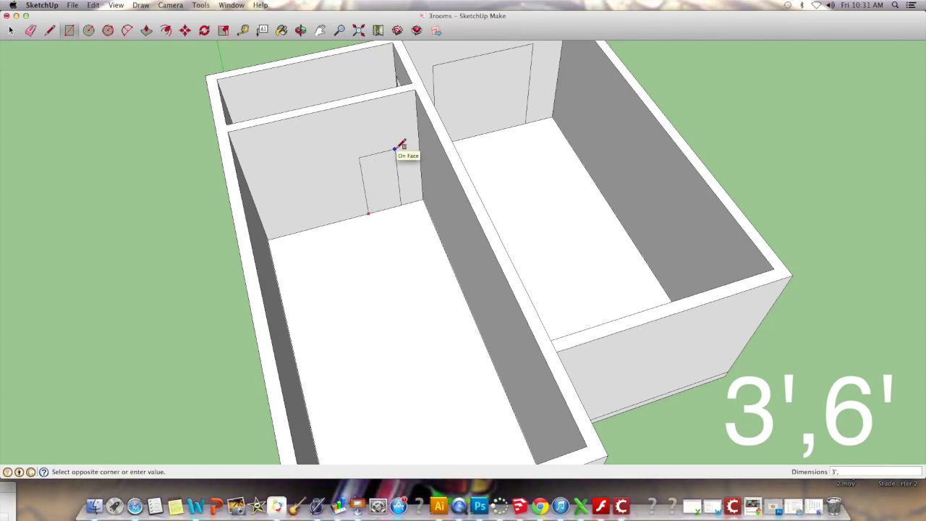
pyautogui.write("6'")
pyautogui.press('Return')
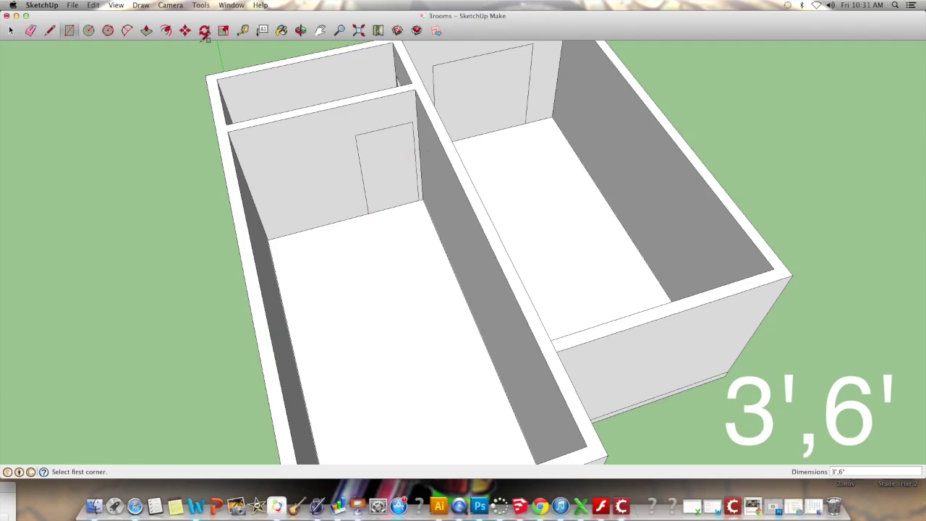
pyautogui.click(147, 30)
pyautogui.moveTo(378, 158); pyautogui.dragTo(365, 98)
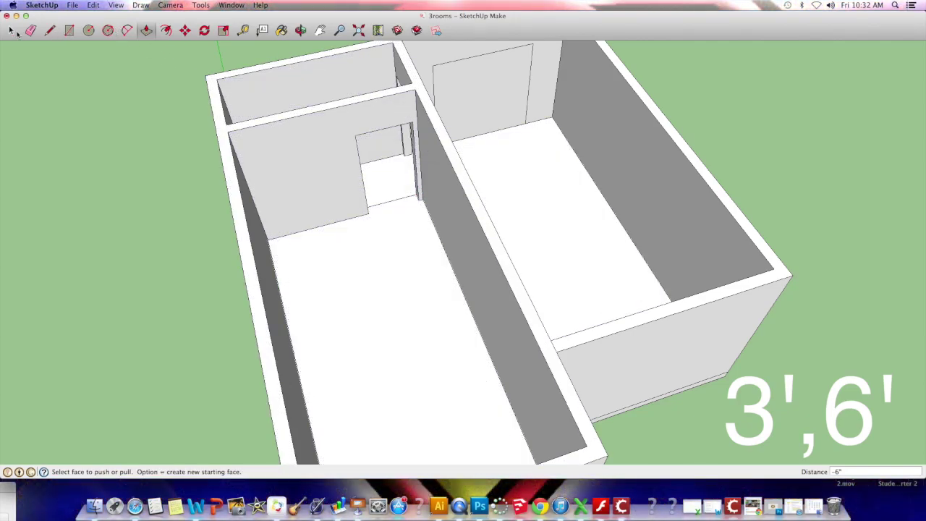
pyautogui.click(31, 31)
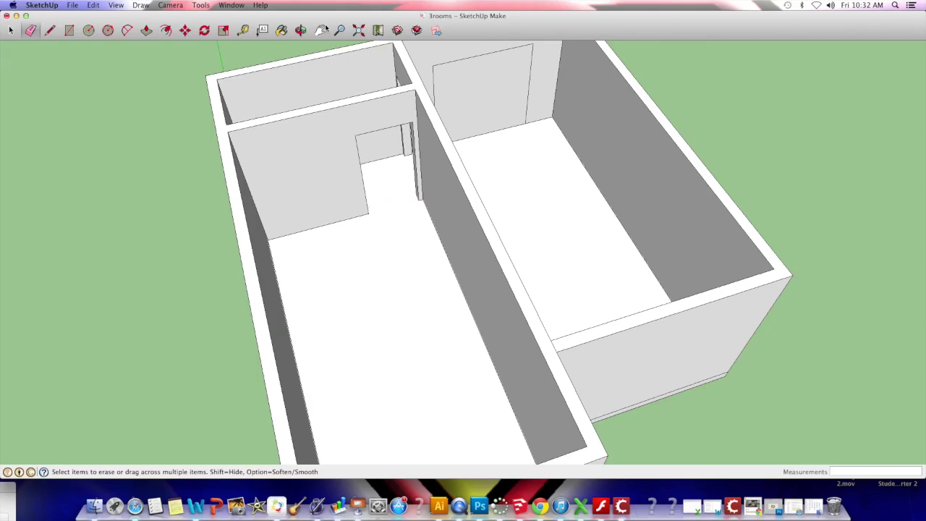
pyautogui.click(300, 29)
pyautogui.moveTo(202, 273); pyautogui.dragTo(431, 420)
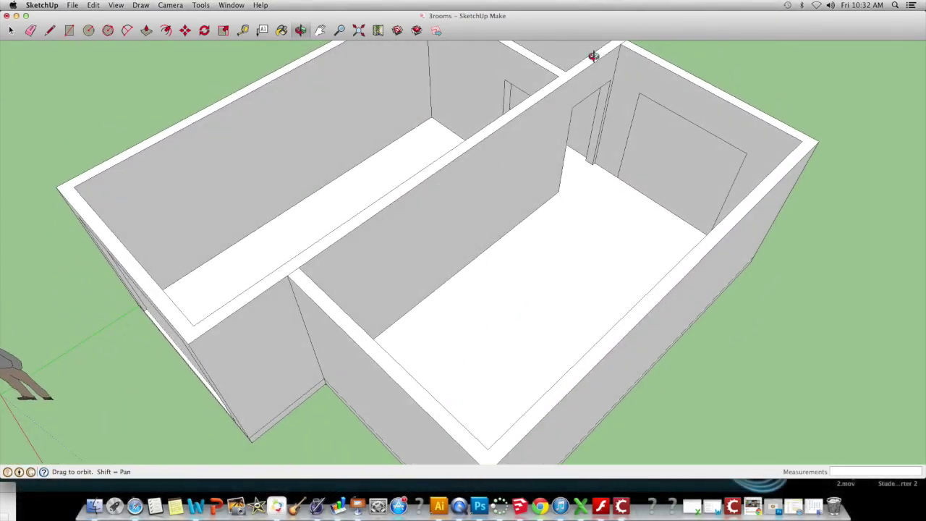
pyautogui.moveTo(600, 147); pyautogui.dragTo(601, 188)
pyautogui.scroll(5, 585, 141)
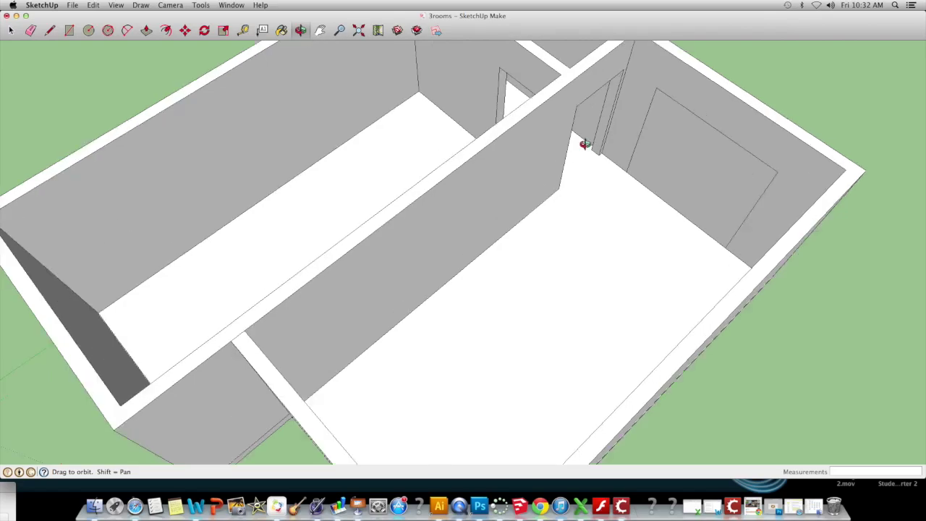
pyautogui.moveTo(582, 149); pyautogui.dragTo(409, 66)
pyautogui.moveTo(456, 102); pyautogui.dragTo(345, 74)
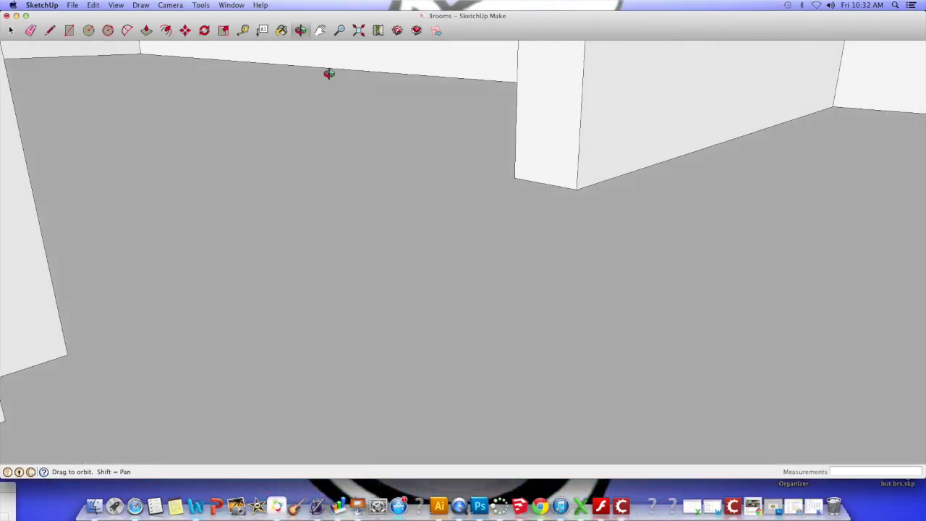
pyautogui.click(320, 30)
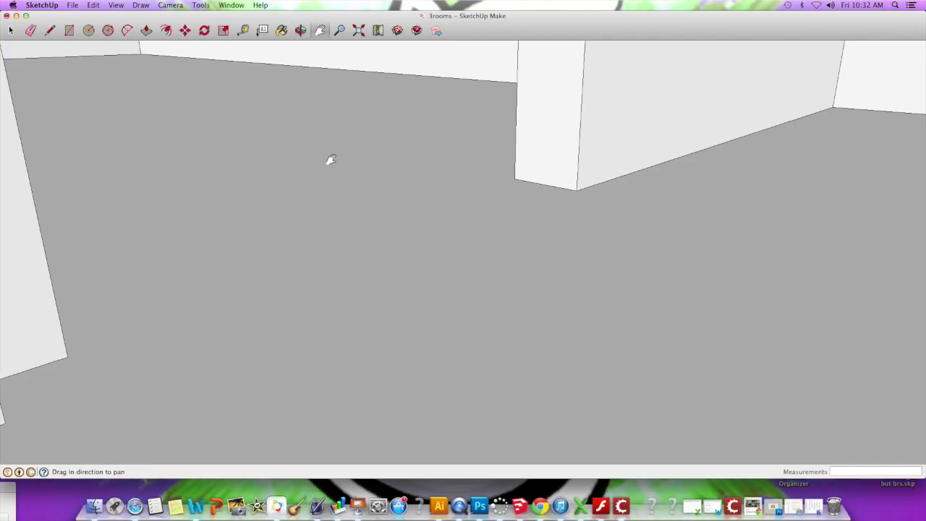
pyautogui.moveTo(326, 159); pyautogui.dragTo(355, 335)
pyautogui.click(300, 30)
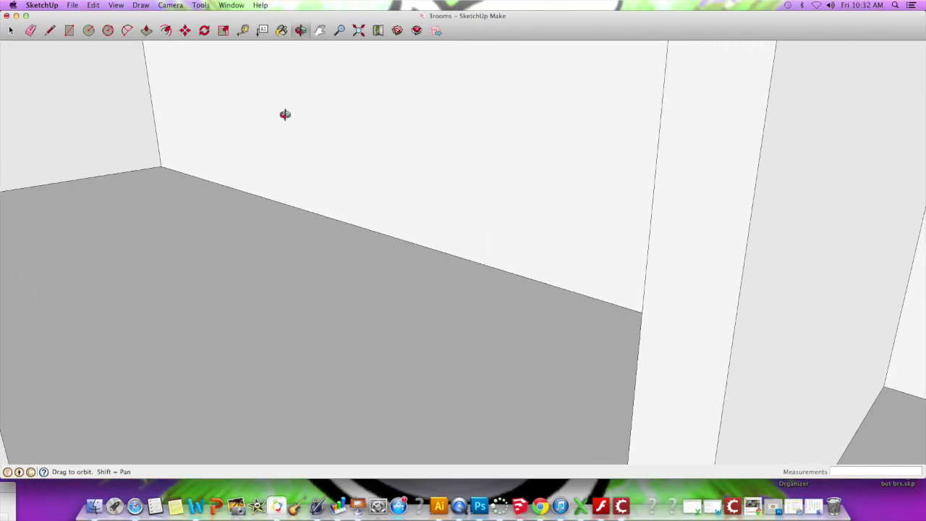
pyautogui.moveTo(282, 113); pyautogui.dragTo(275, 137)
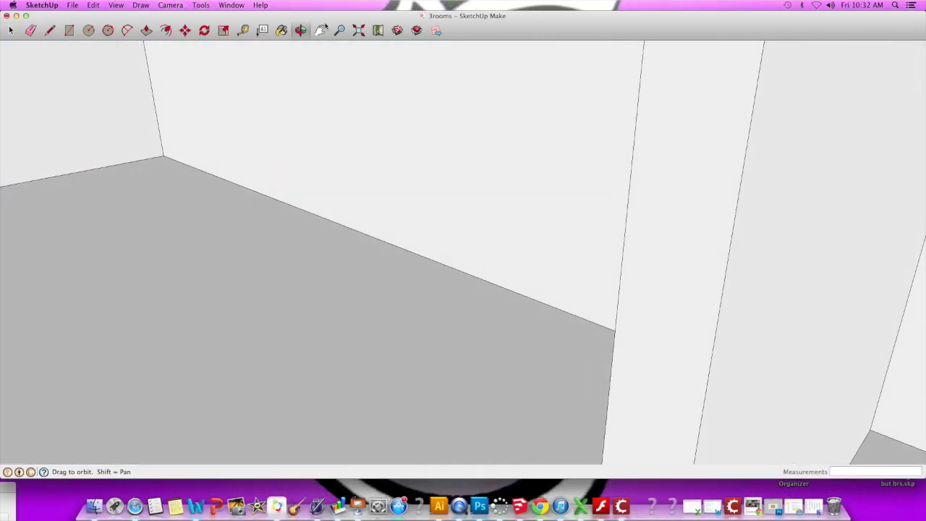
pyautogui.click(358, 29)
pyautogui.moveTo(331, 58); pyautogui.dragTo(690, 200)
pyautogui.scroll(-5, 673, 159)
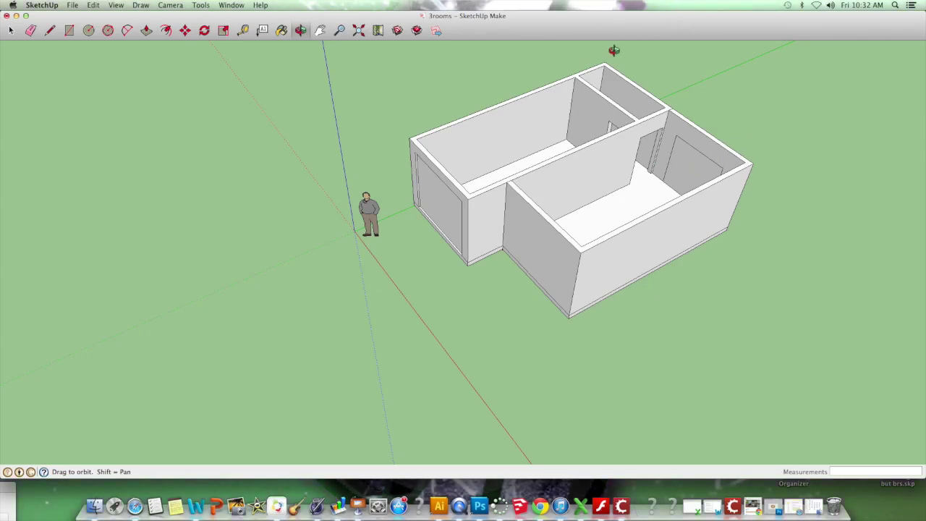